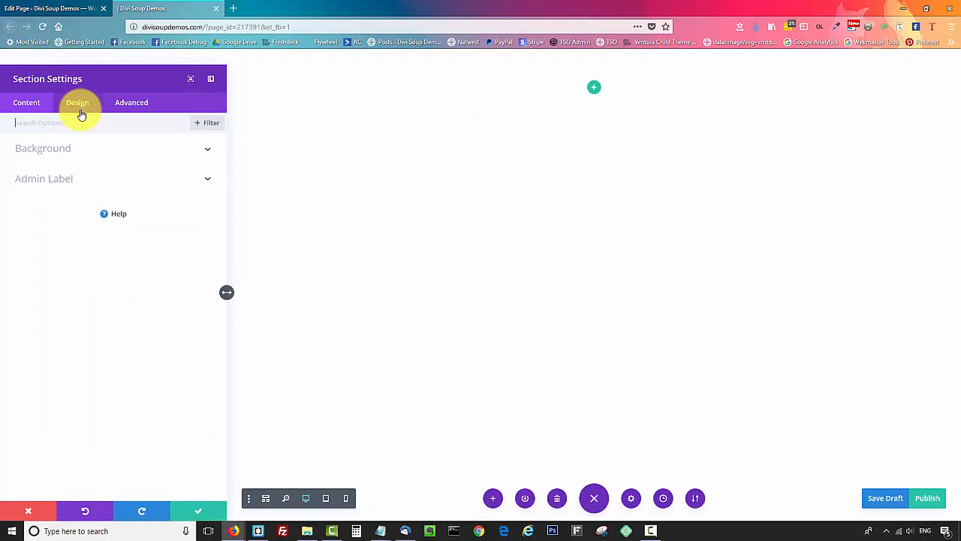
- Give the section a bottom divider using the layered, semi-transparent wave style
click(81, 115)
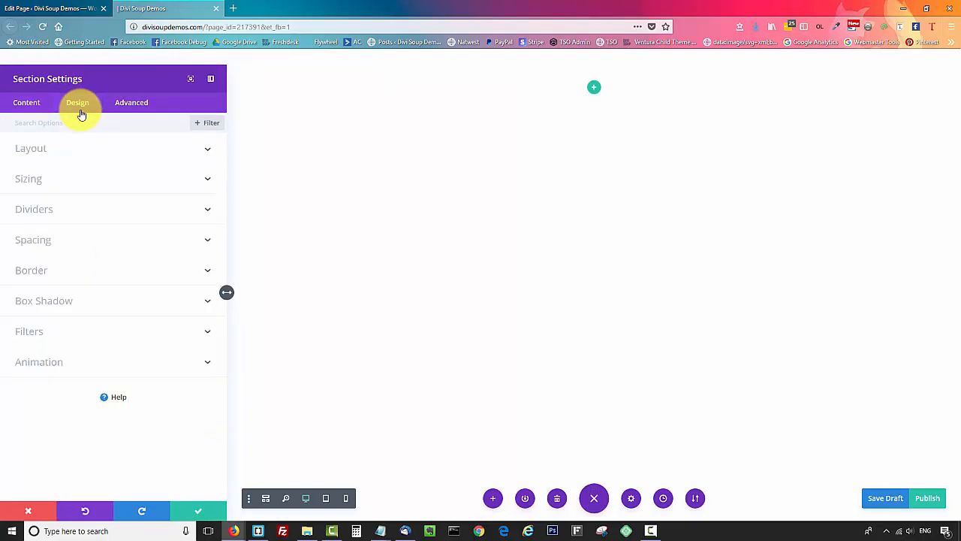
click(34, 209)
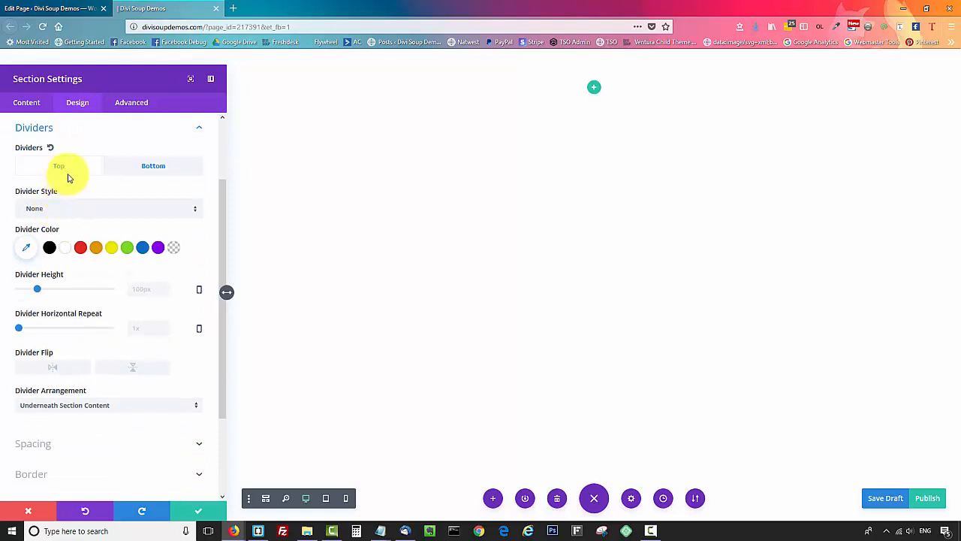
click(144, 172)
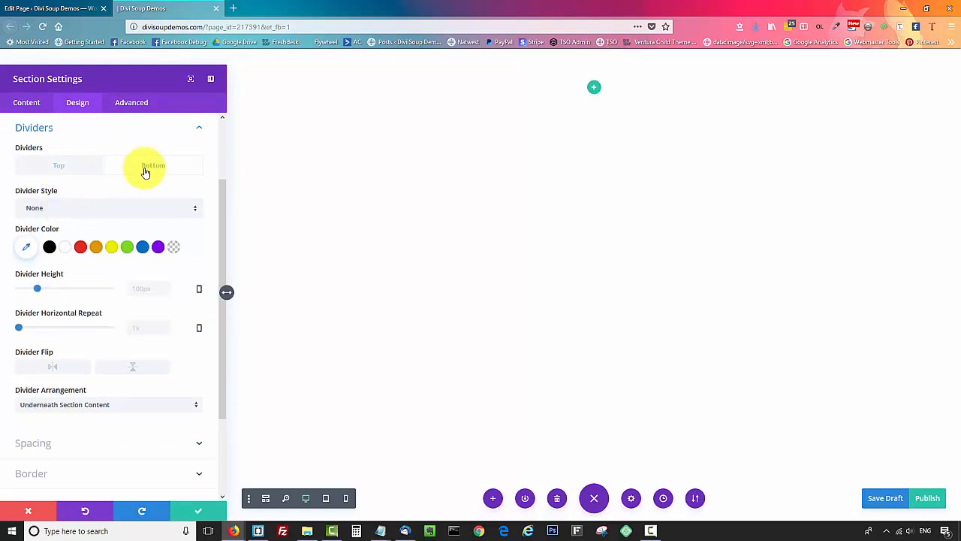
click(67, 211)
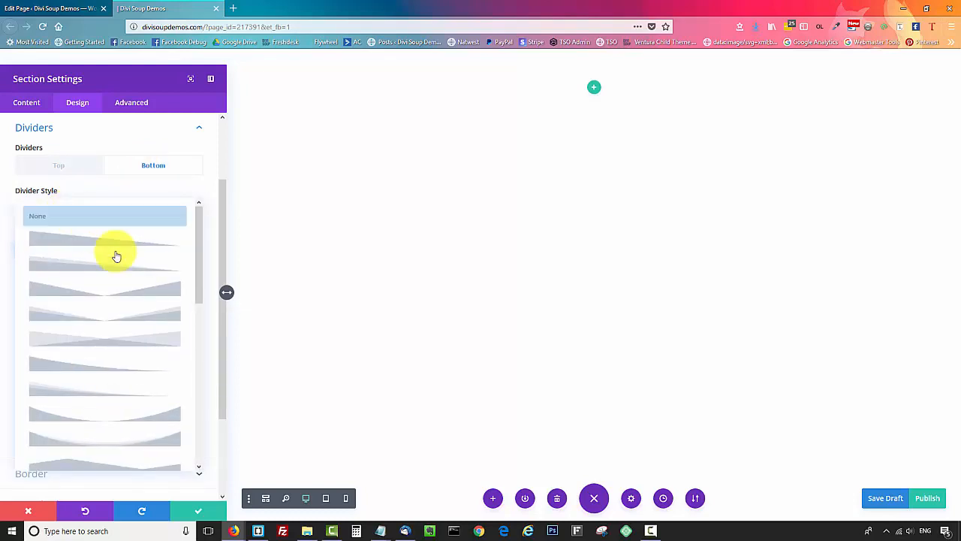
scroll(110, 339, down, 5)
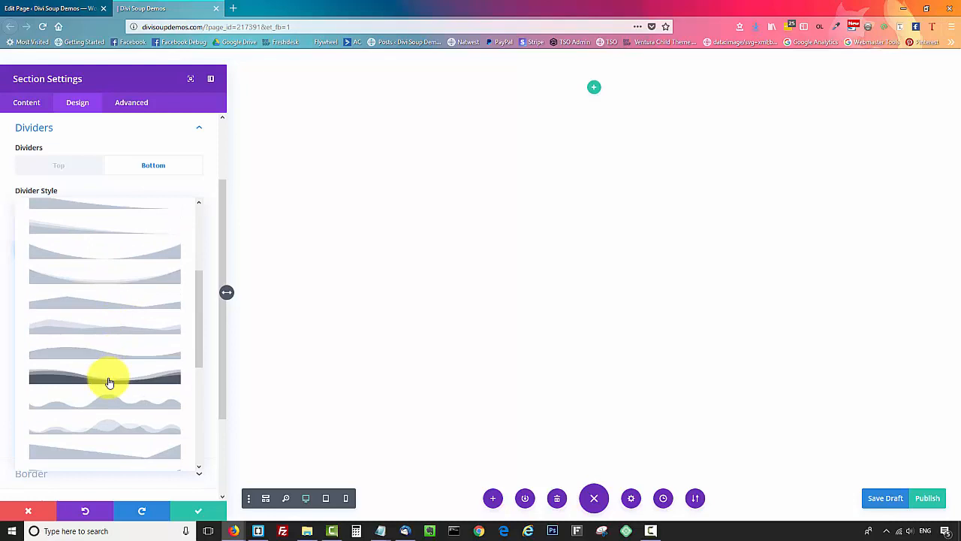
click(108, 380)
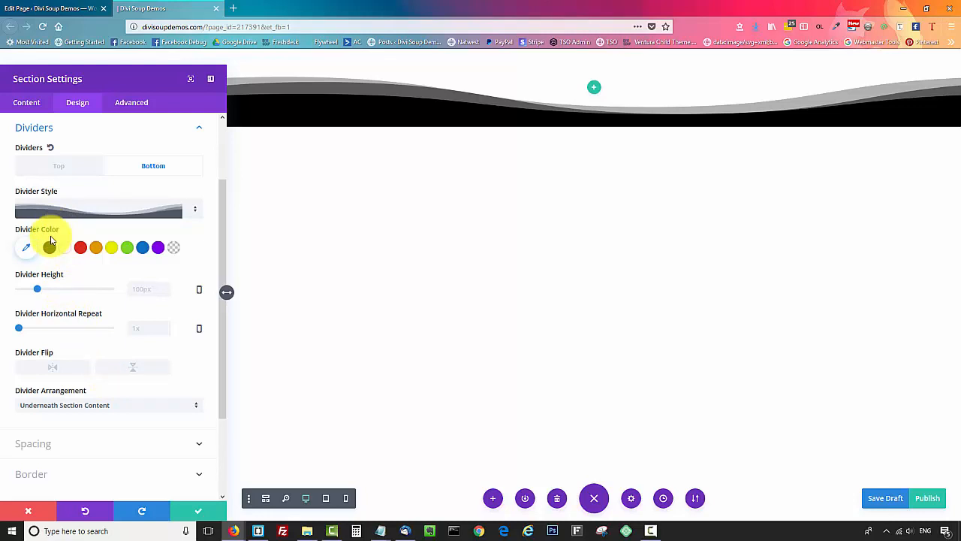
- Set the bottom divider's height to 65px, leaving its horizontal repeat at the default
drag(37, 289, 31, 292)
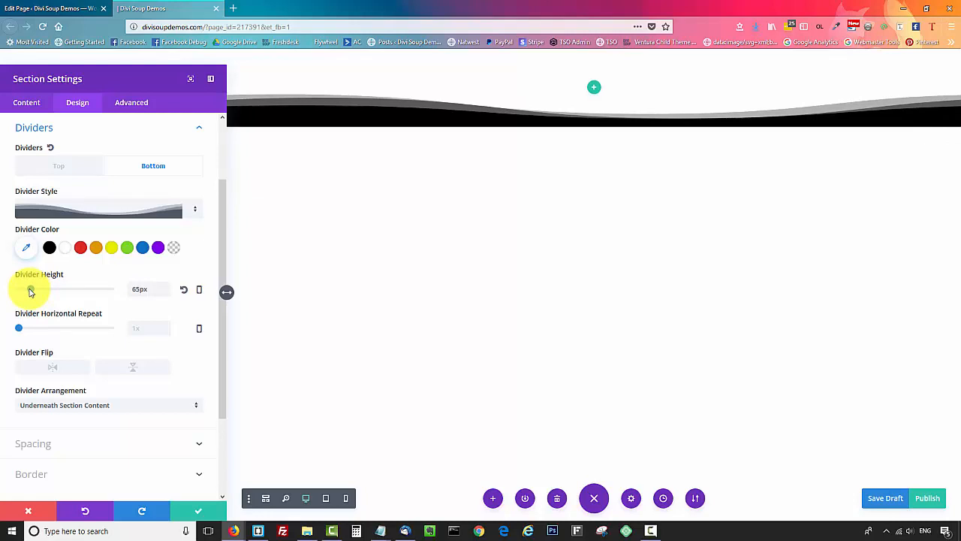
mouse_move(21, 327)
mouse_down()
mouse_move(40, 335)
mouse_move(15, 333)
mouse_up()
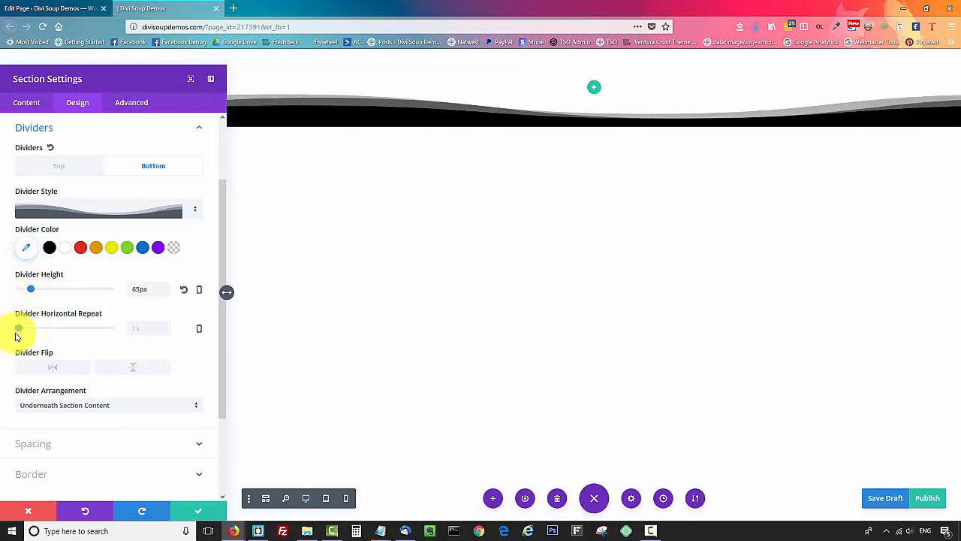
- Try flipping the bottom divider horizontally and vertically
click(53, 367)
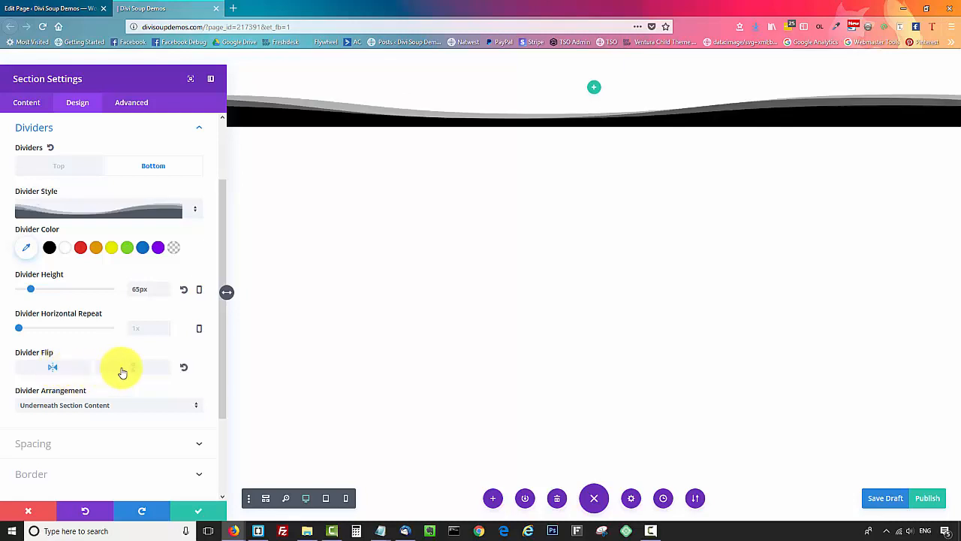
click(122, 372)
click(69, 368)
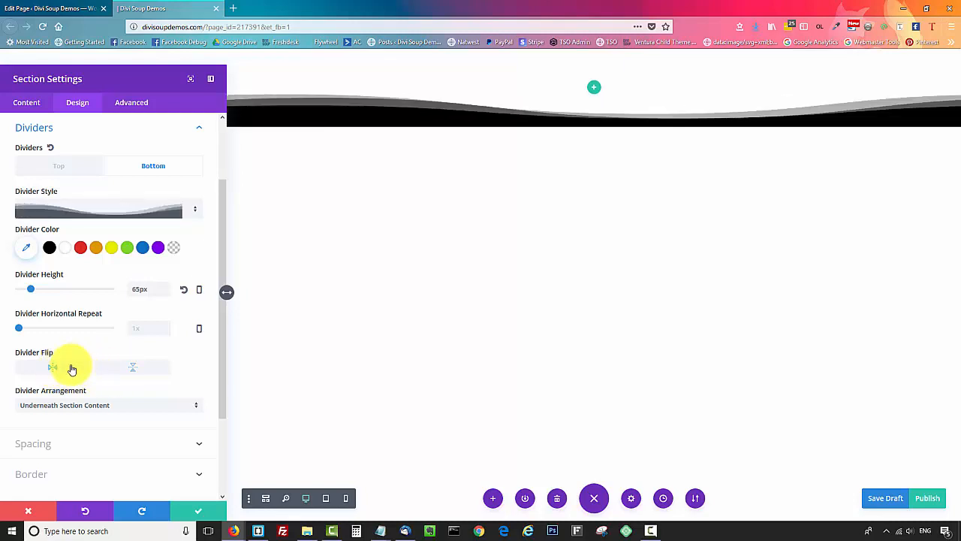
- Arrange the bottom divider on top of section content, colour it white (#ffffff), and save the section settings
click(83, 406)
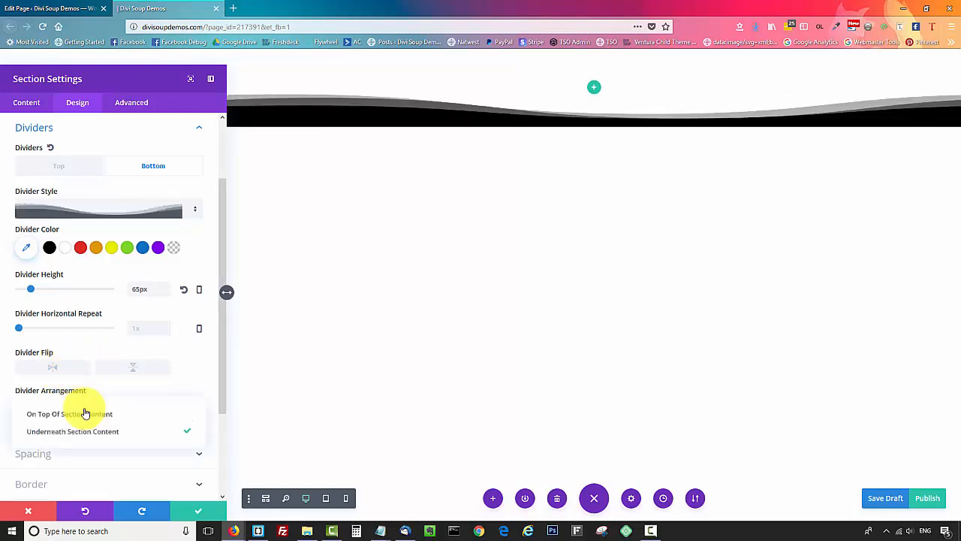
click(83, 415)
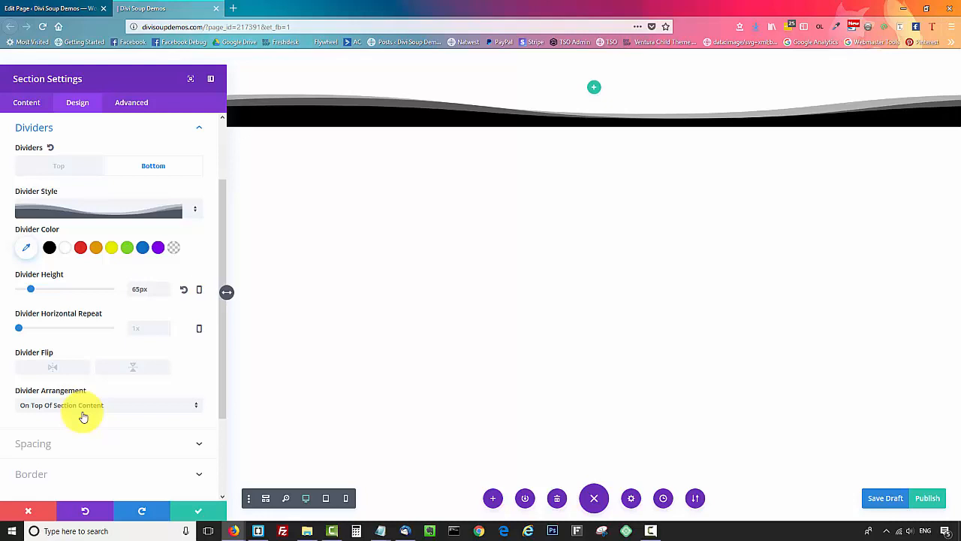
click(64, 250)
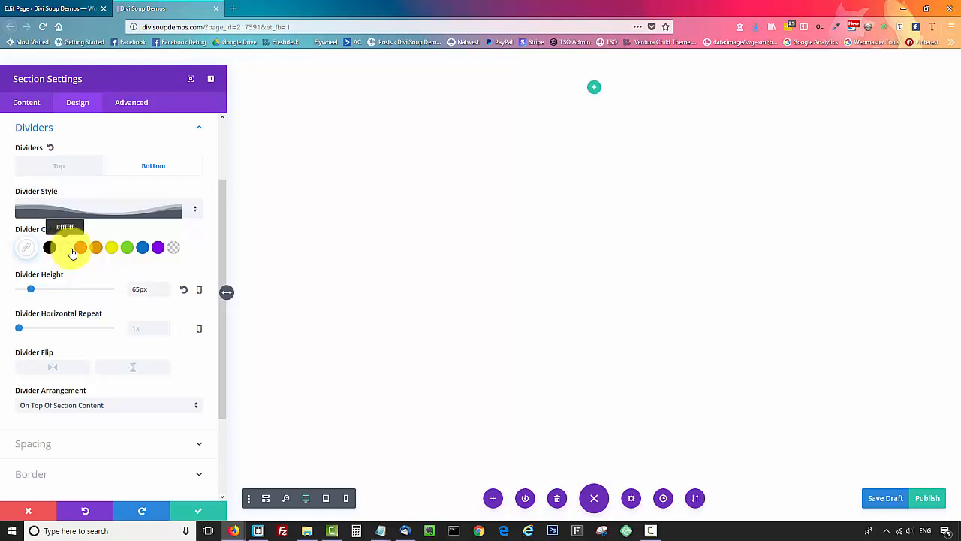
click(189, 513)
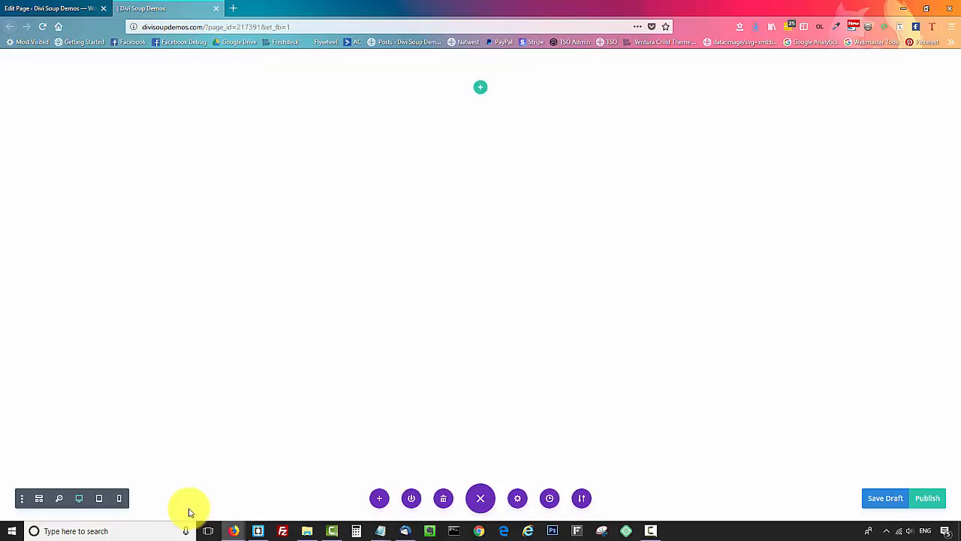
- Inspect the section in the browser's developer tools and select its et_pb_bottom_inside_divider element
key(F12)
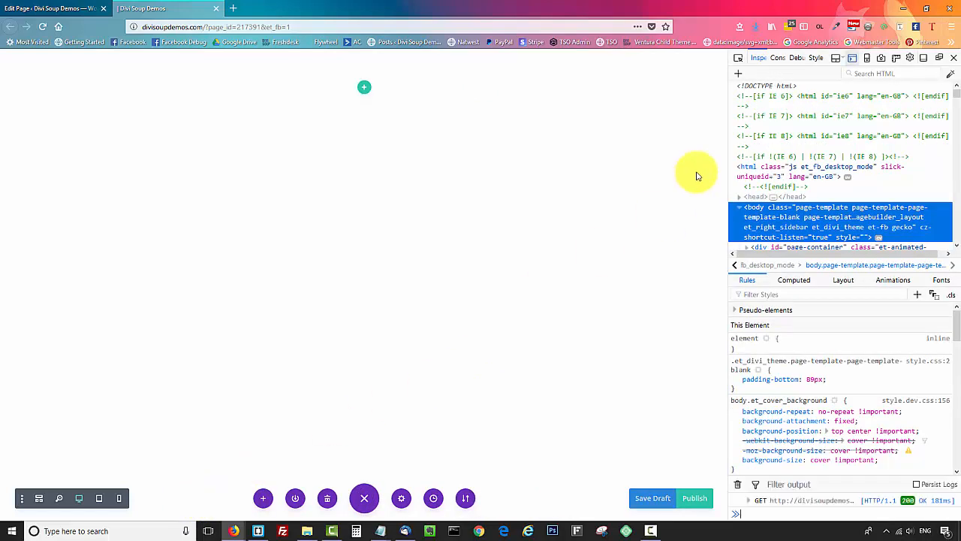
click(738, 58)
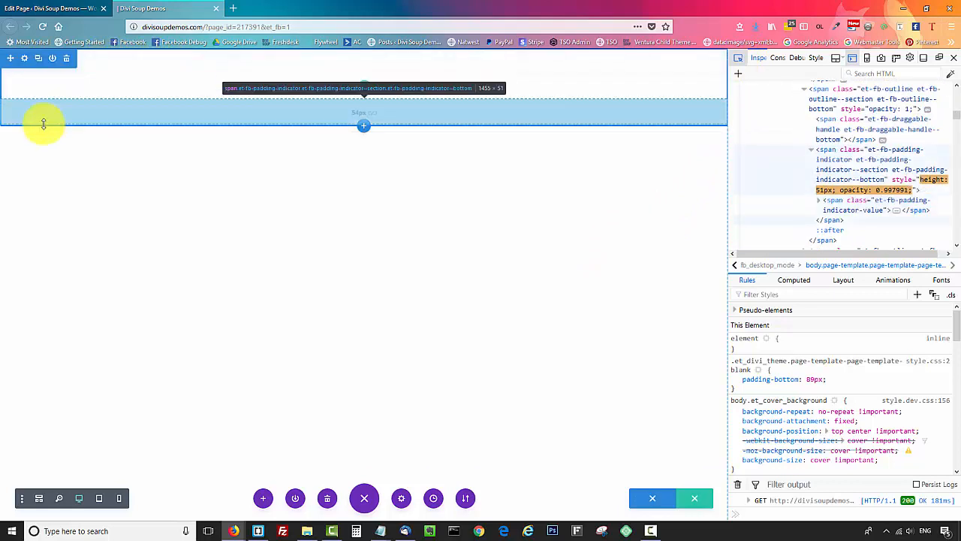
click(15, 79)
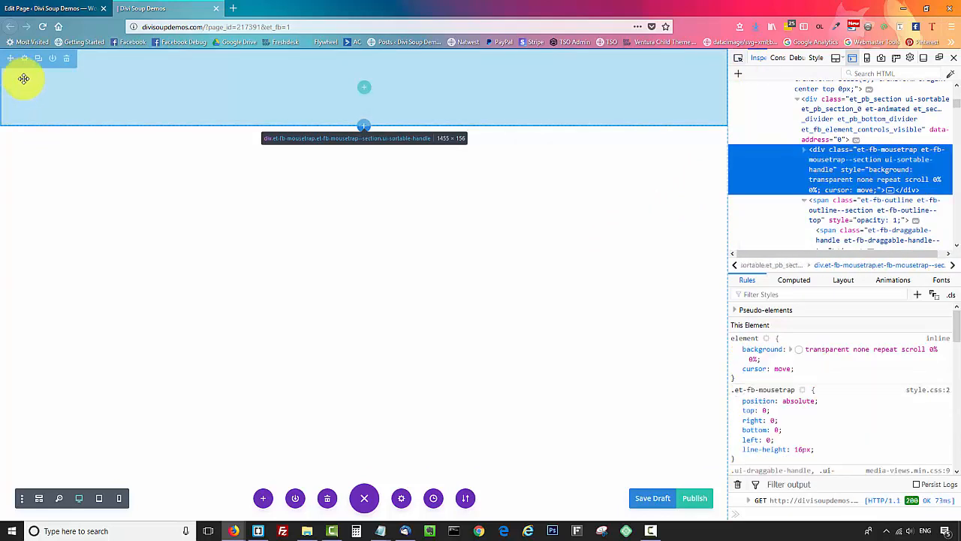
click(858, 109)
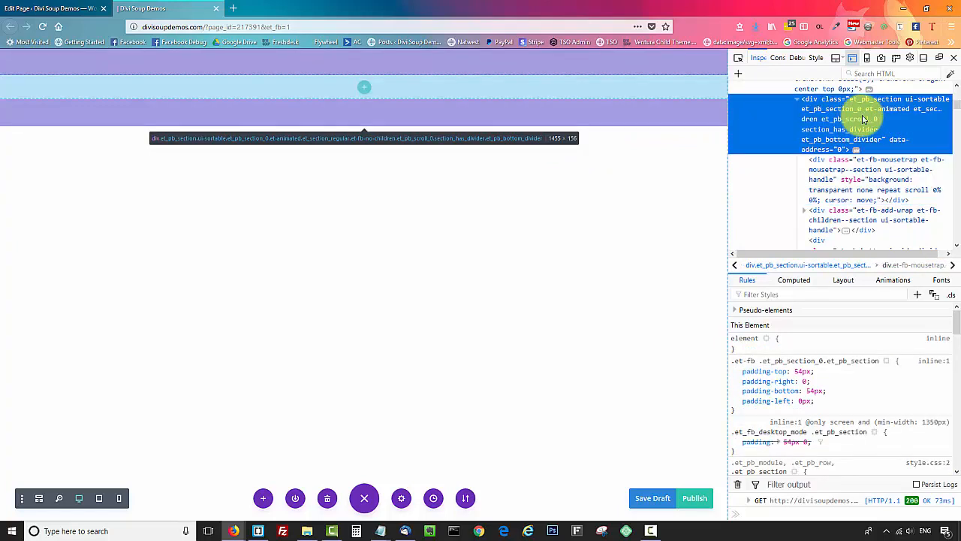
scroll(864, 118, down, 2)
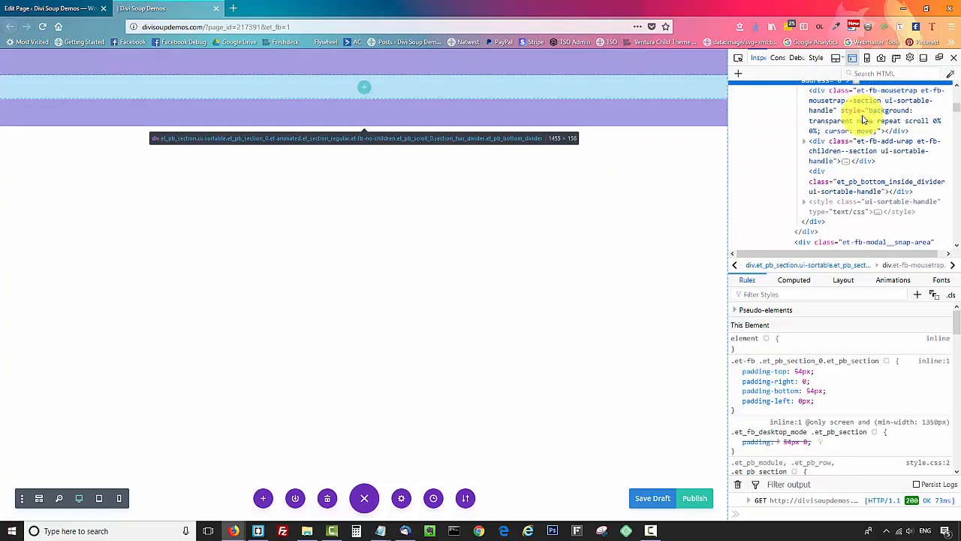
click(853, 187)
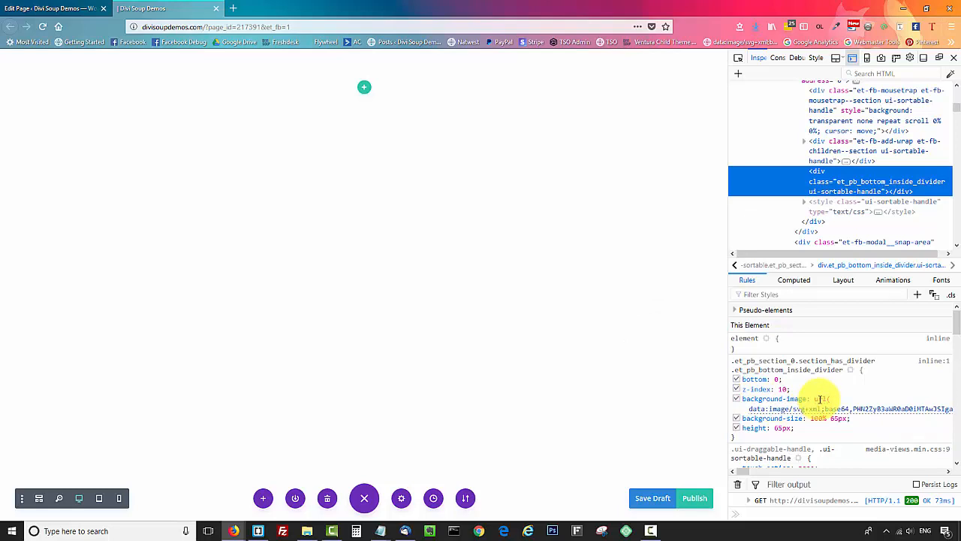
- Copy the divider's background-image url value into a blank Notepad document, then return to the page builder
click(820, 399)
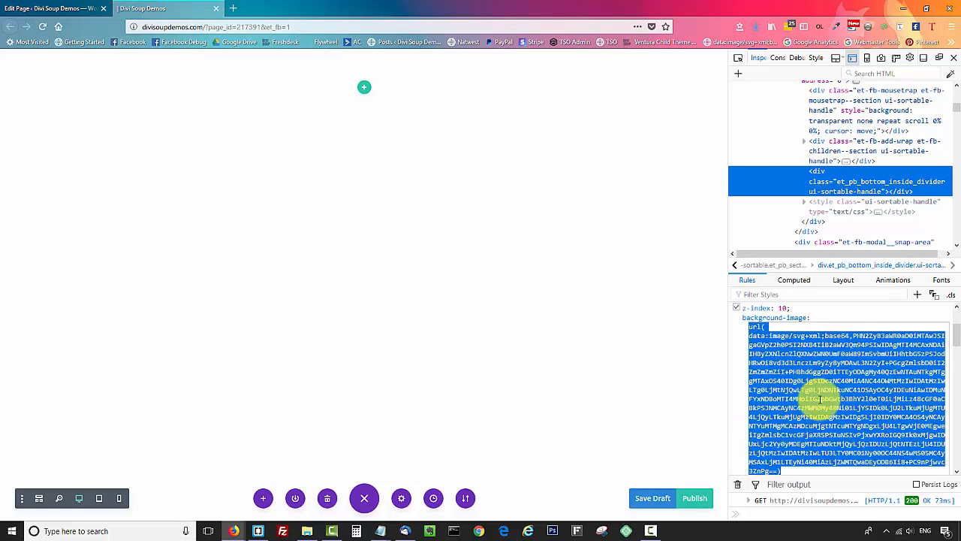
click(381, 531)
click(415, 501)
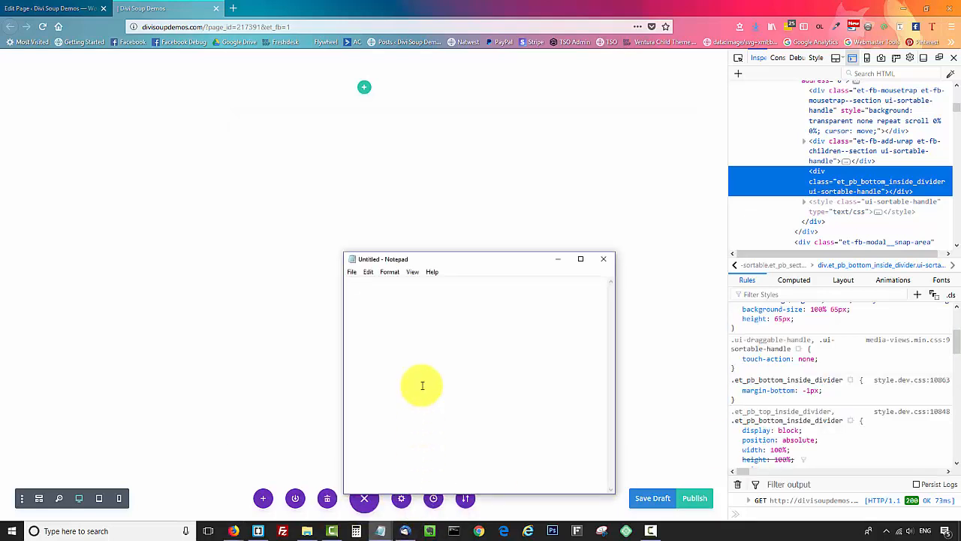
key(ctrl+v)
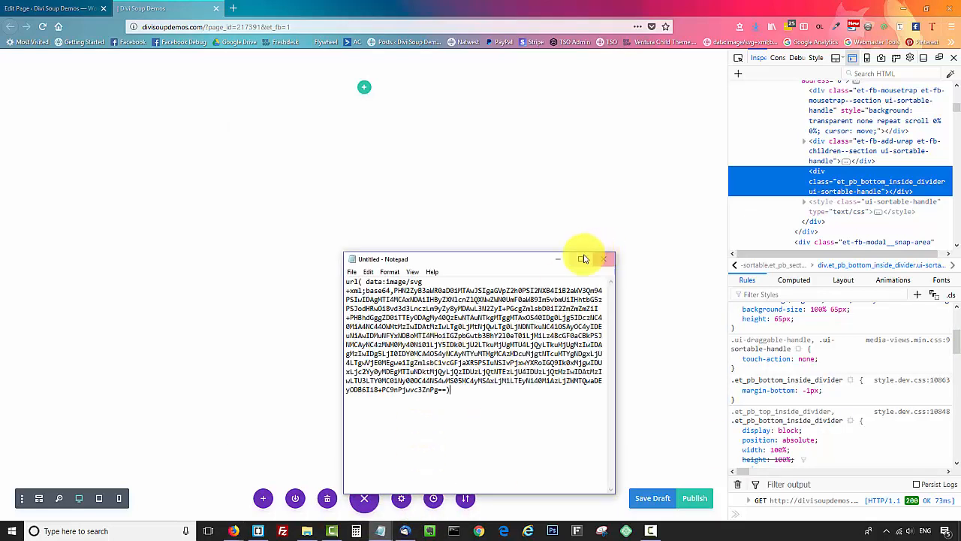
click(546, 259)
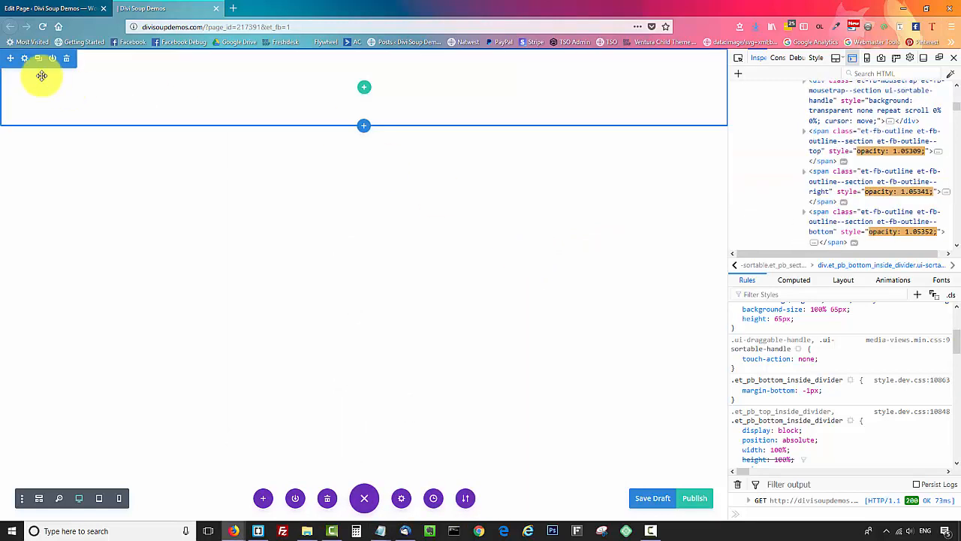
- Reset the section's divider settings so no divider is applied, and save the section
click(25, 58)
click(75, 103)
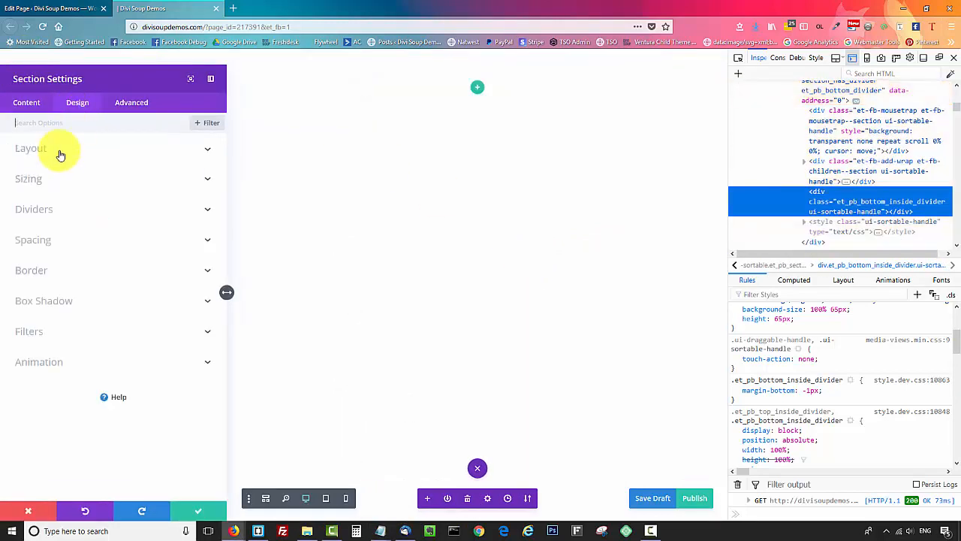
click(53, 208)
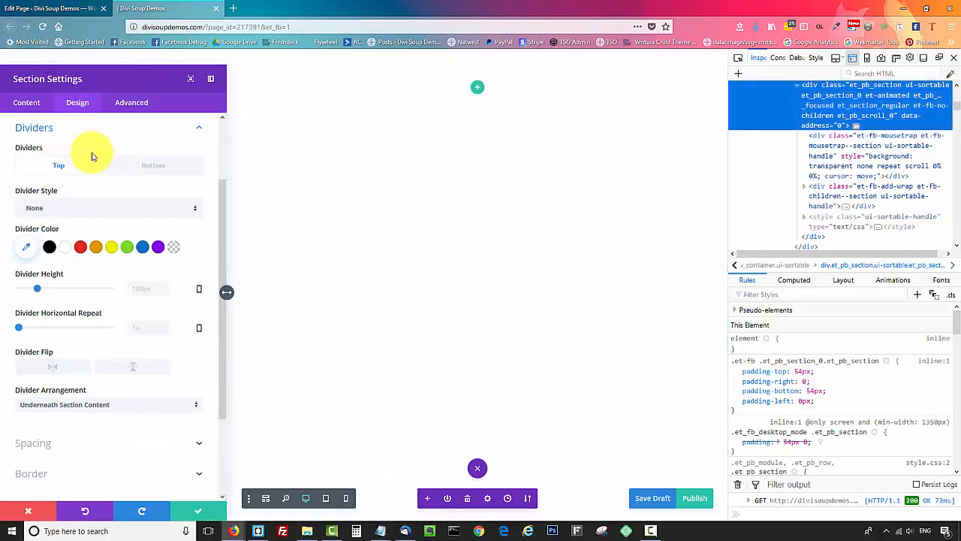
click(191, 510)
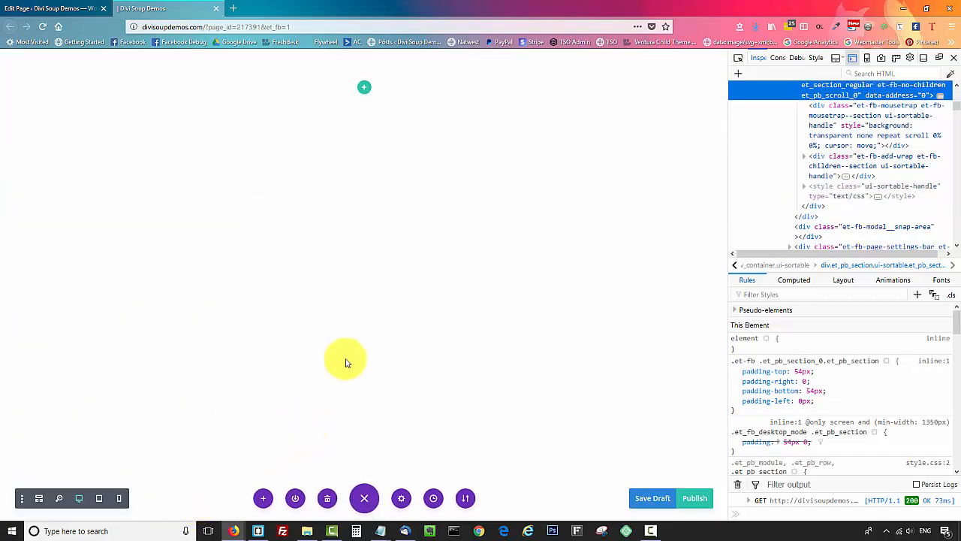
- Add a single-column row to the section and insert a Text module in it
click(364, 87)
click(315, 166)
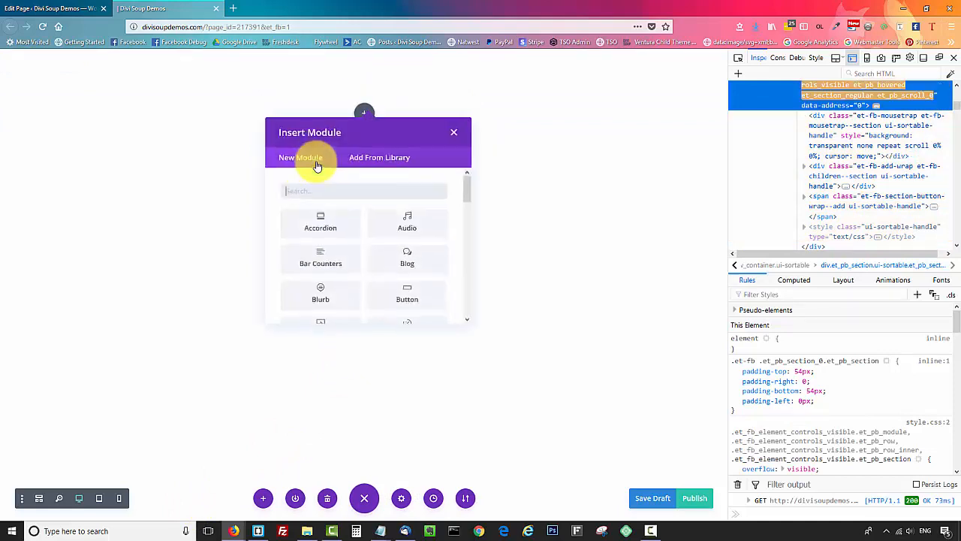
text(text)
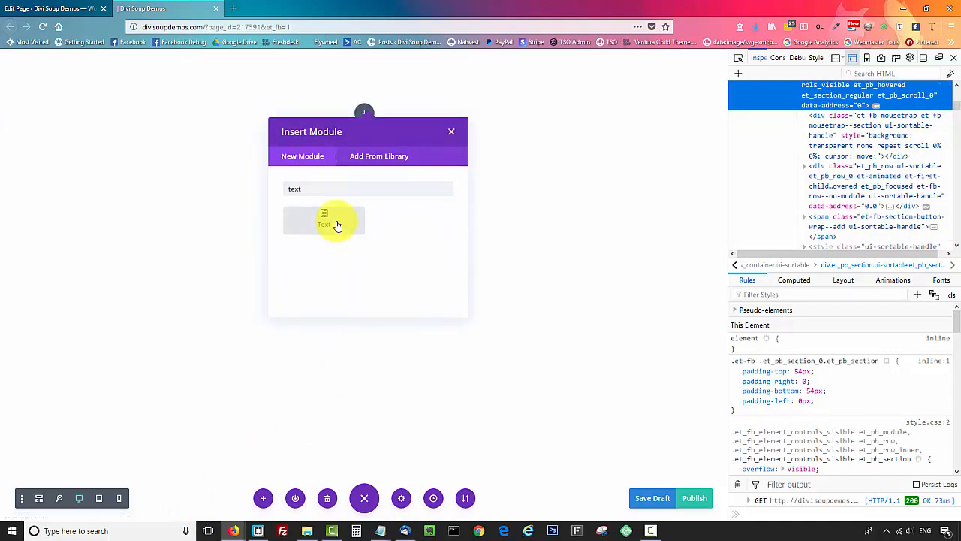
click(337, 226)
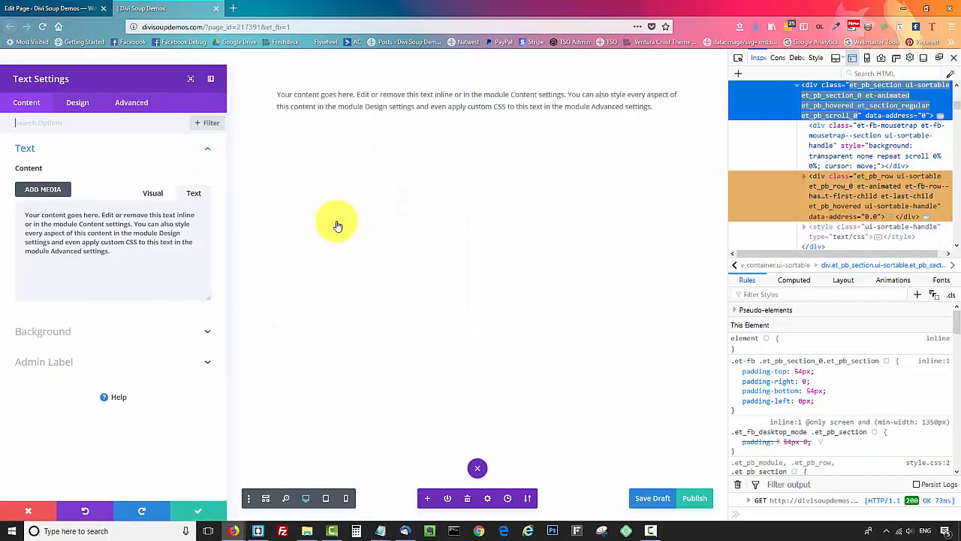
- Set the Text module's text color option to Light
click(79, 112)
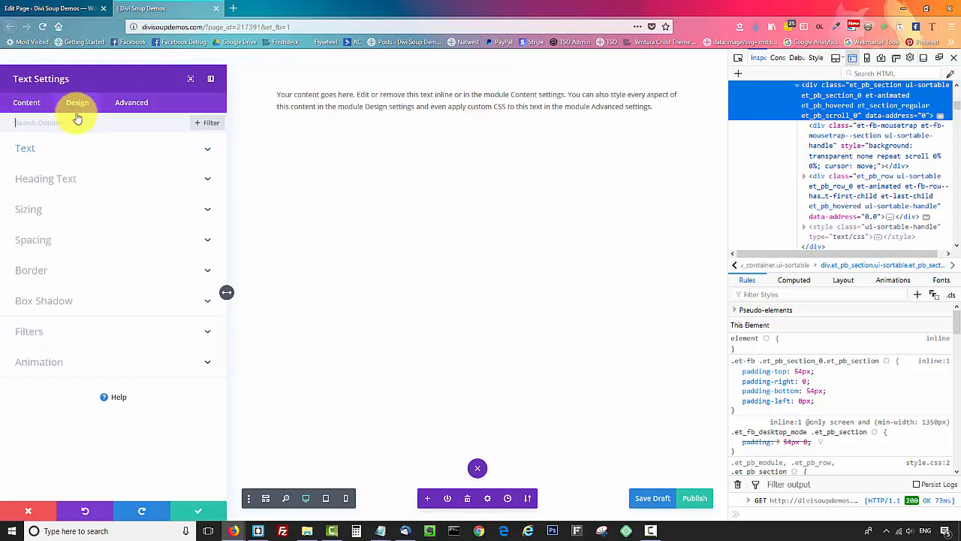
click(66, 153)
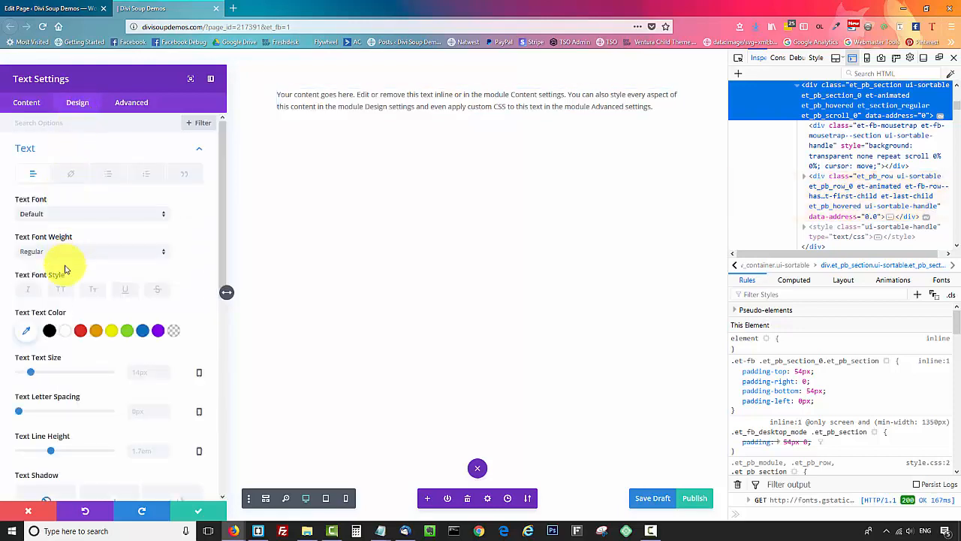
scroll(65, 268, down, 2)
click(50, 449)
click(49, 462)
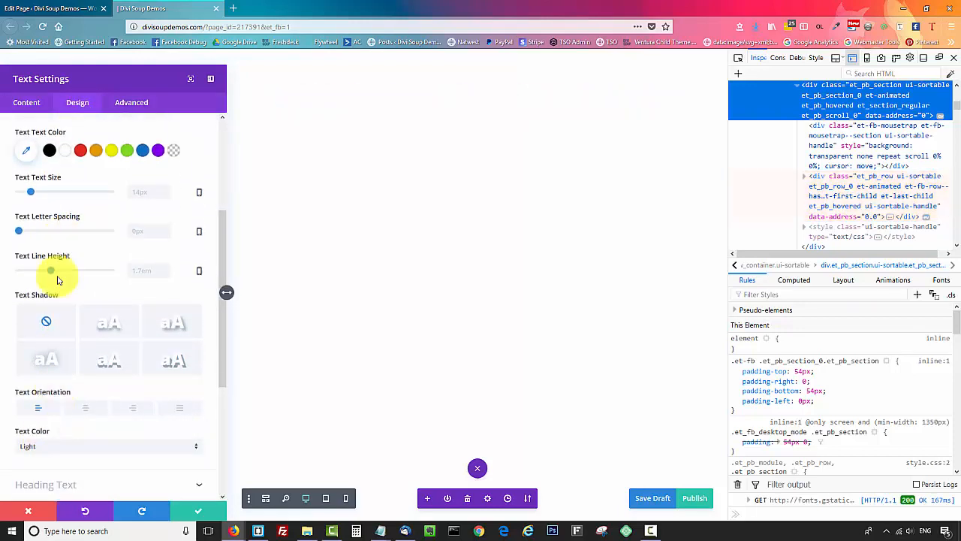
- Set the Text module's custom padding to 100px top and bottom and 50px left and right, and save the module
scroll(64, 240, down, 3)
click(47, 332)
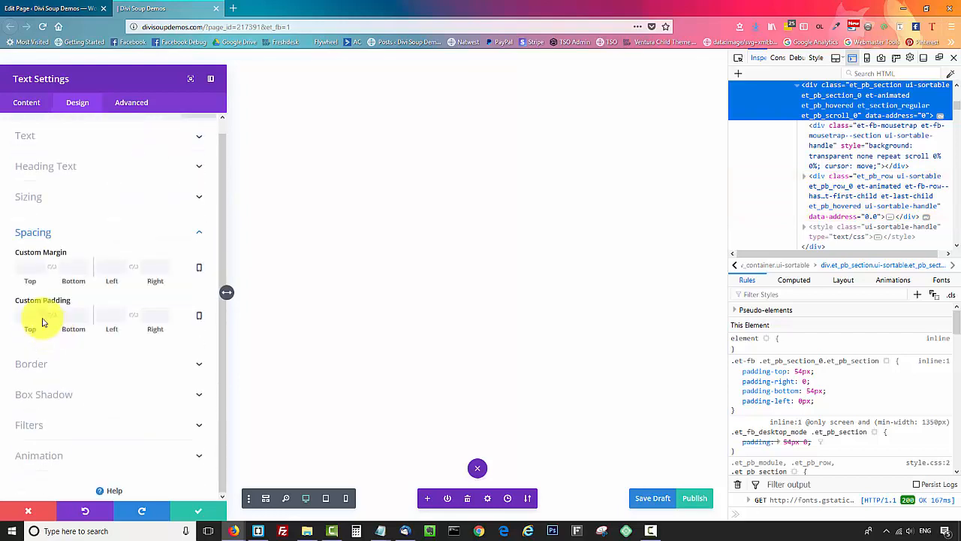
click(24, 316)
text(100)
click(52, 315)
click(111, 313)
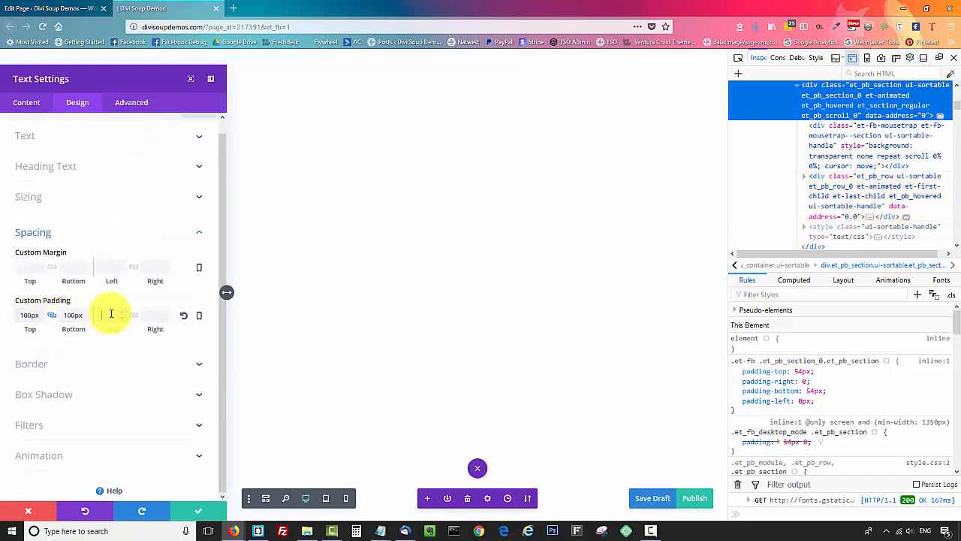
text(50)
click(133, 314)
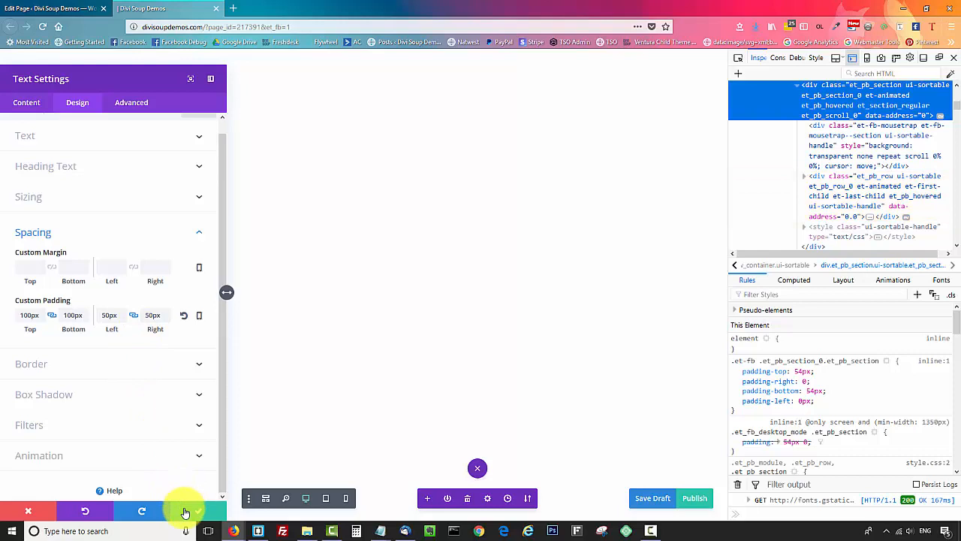
click(185, 512)
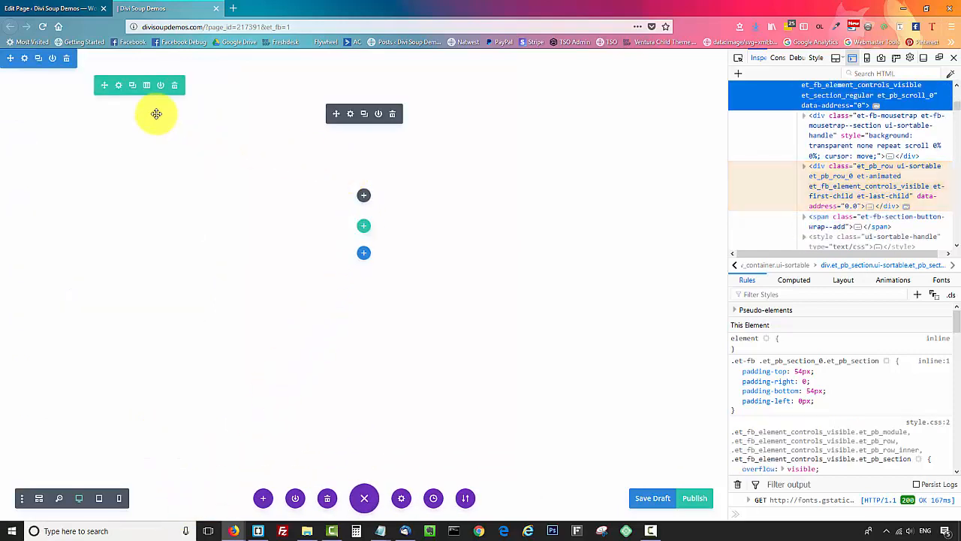
- Set the row's background image to gallery13-1024x654.jpg from the media library
click(118, 87)
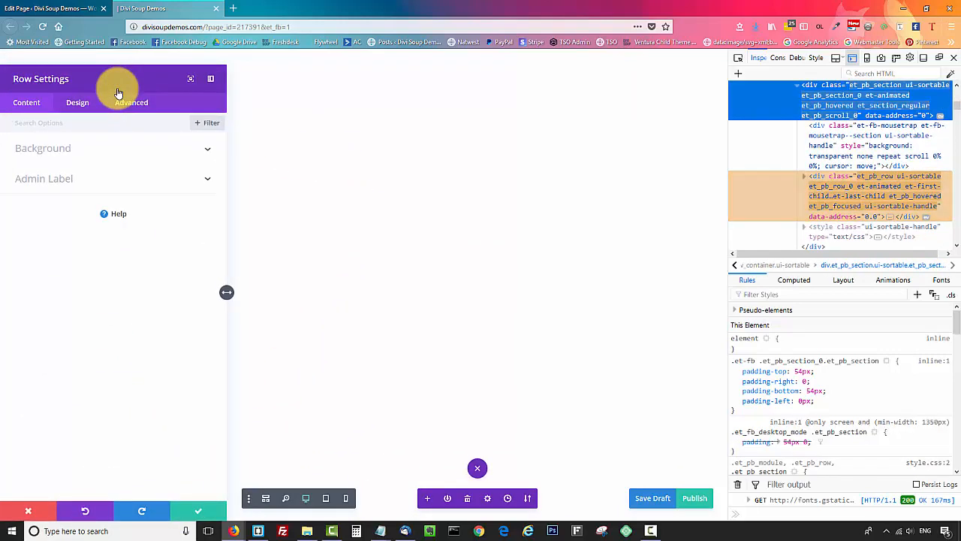
click(99, 159)
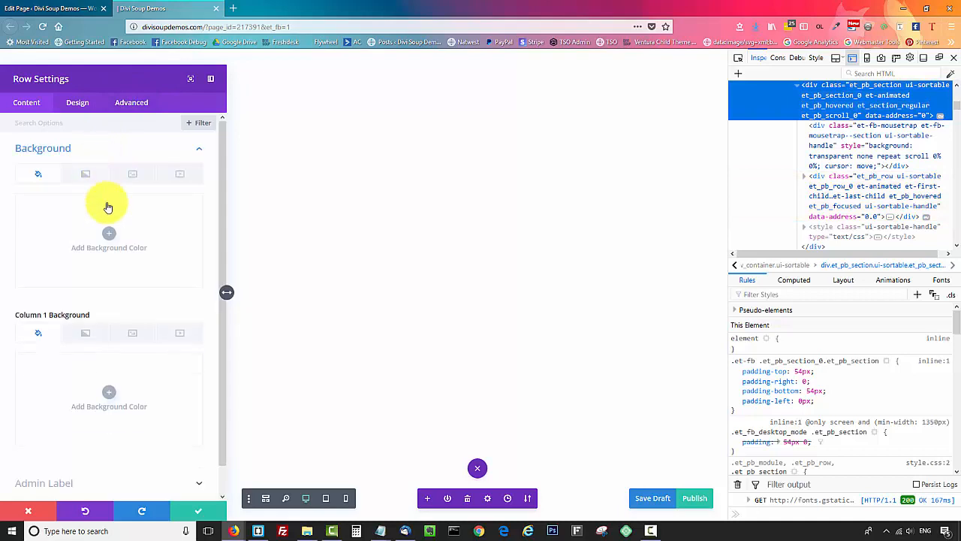
click(131, 178)
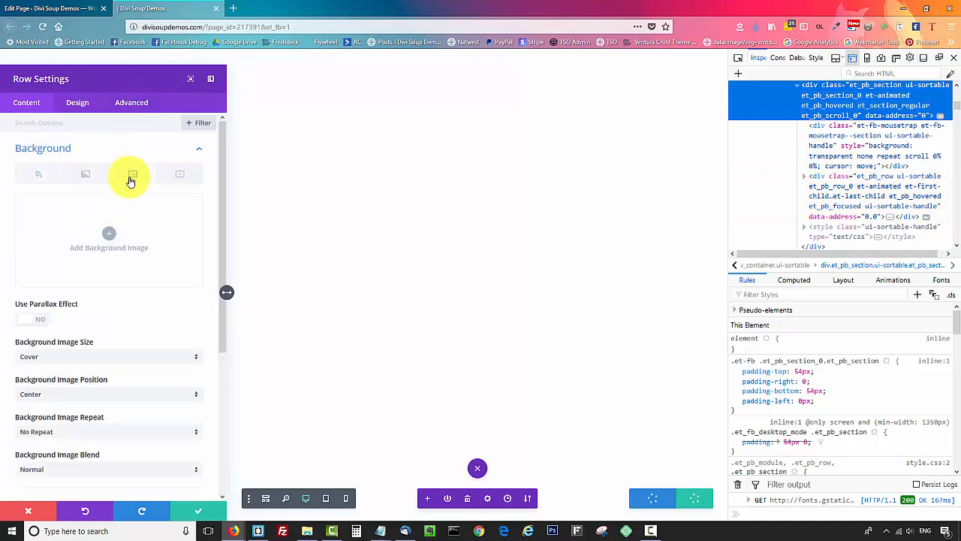
click(109, 226)
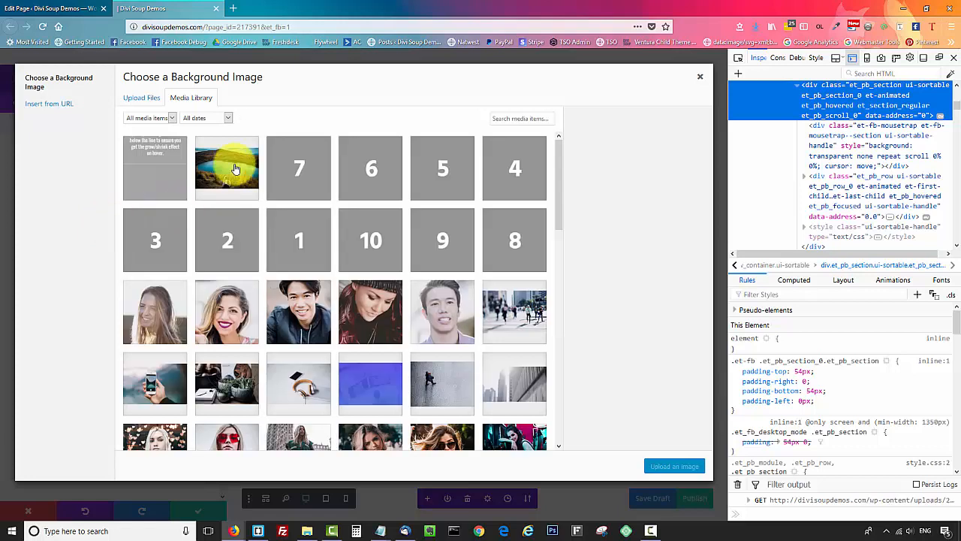
click(234, 168)
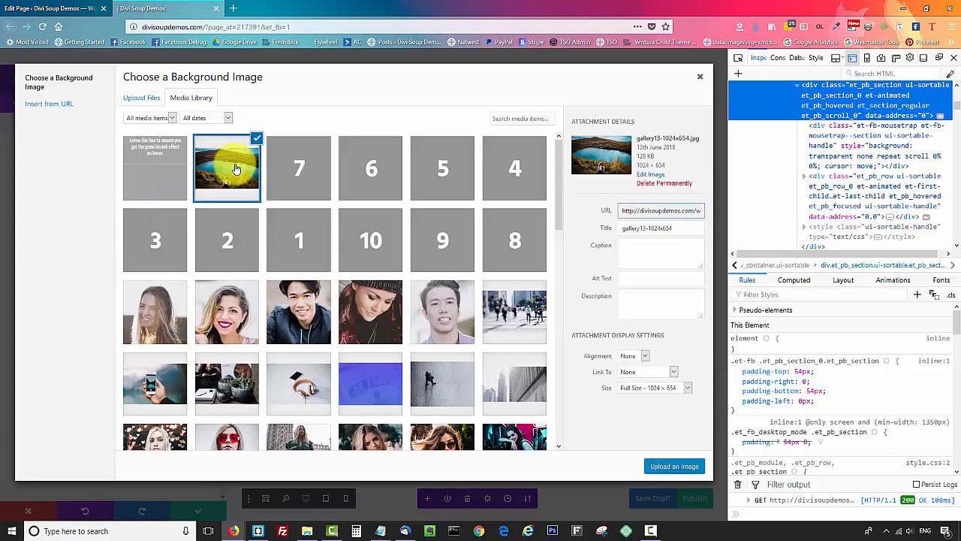
click(669, 467)
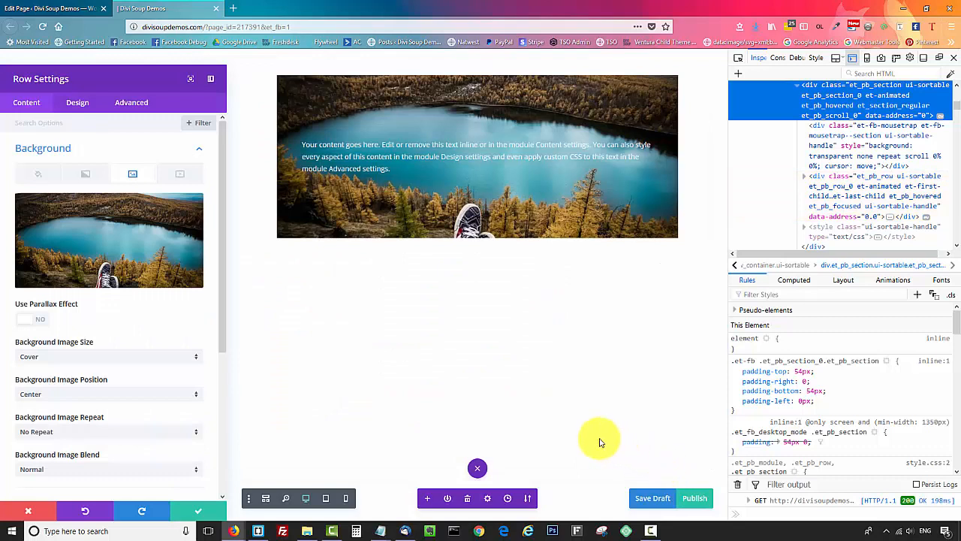
- Start the row's Before custom CSS with the declaration content: '';
click(121, 114)
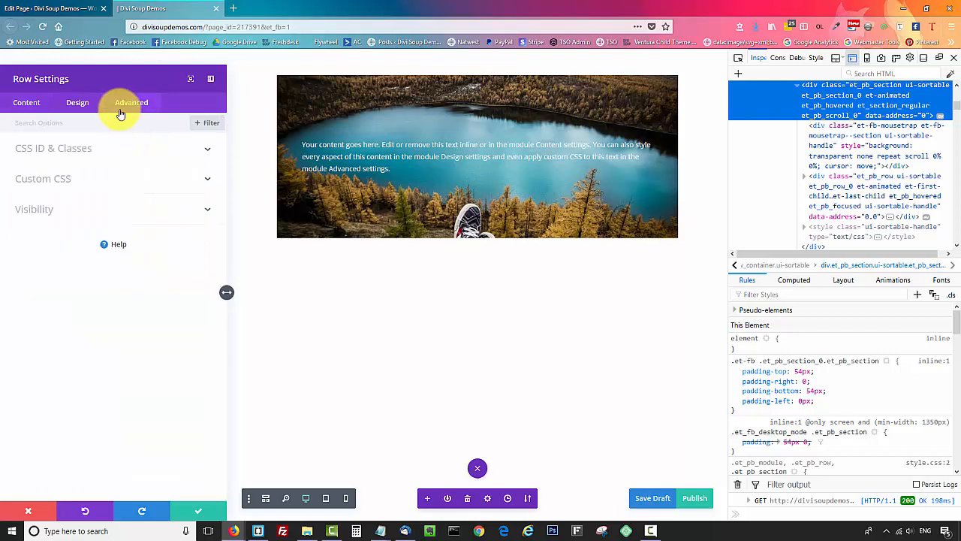
click(99, 178)
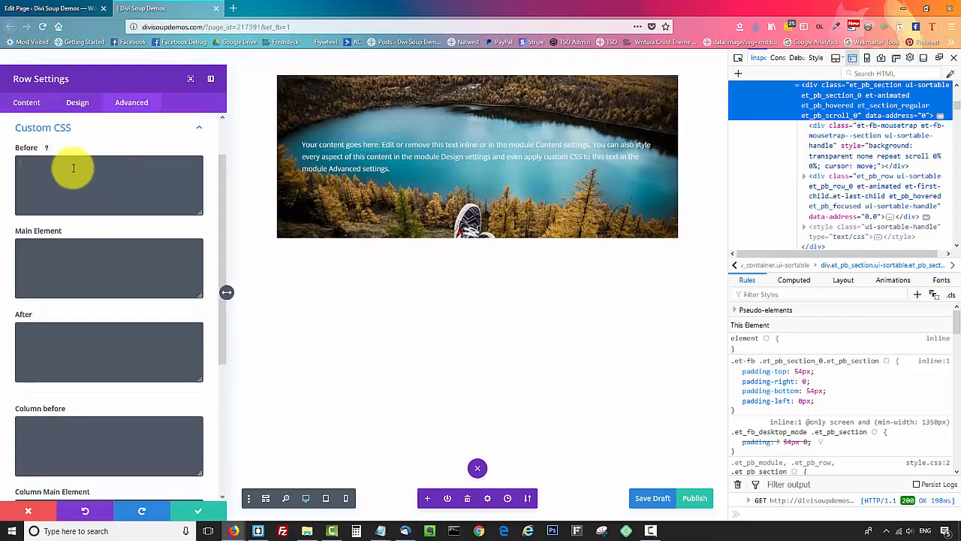
click(74, 168)
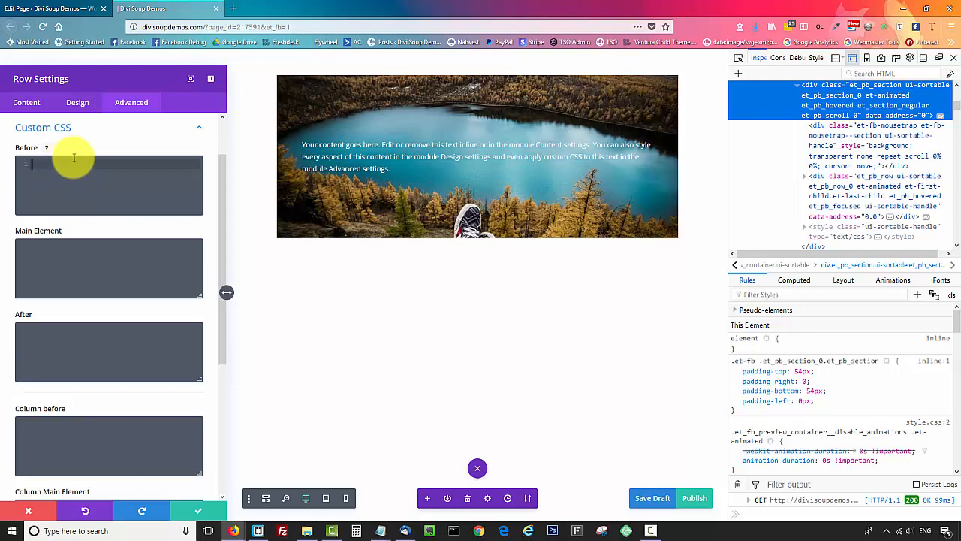
text(content)
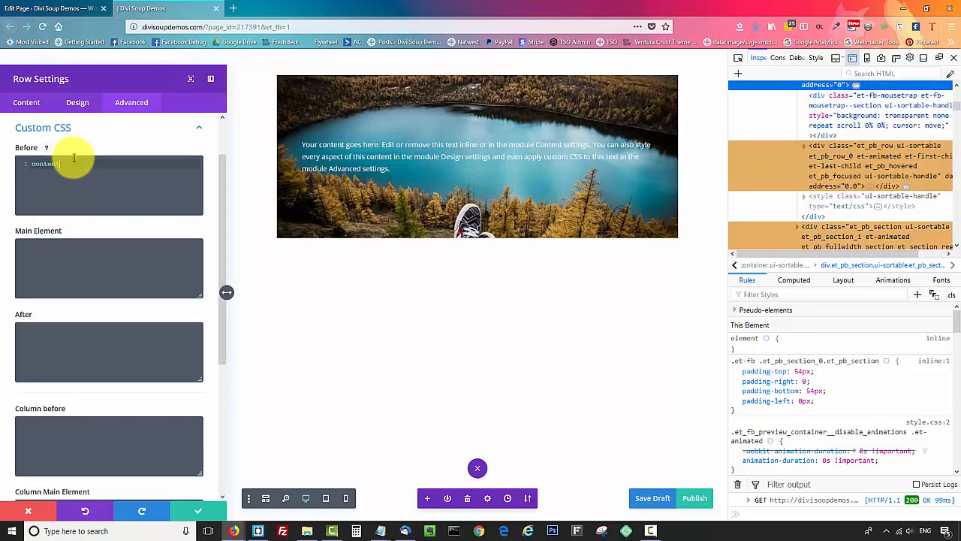
text(:)
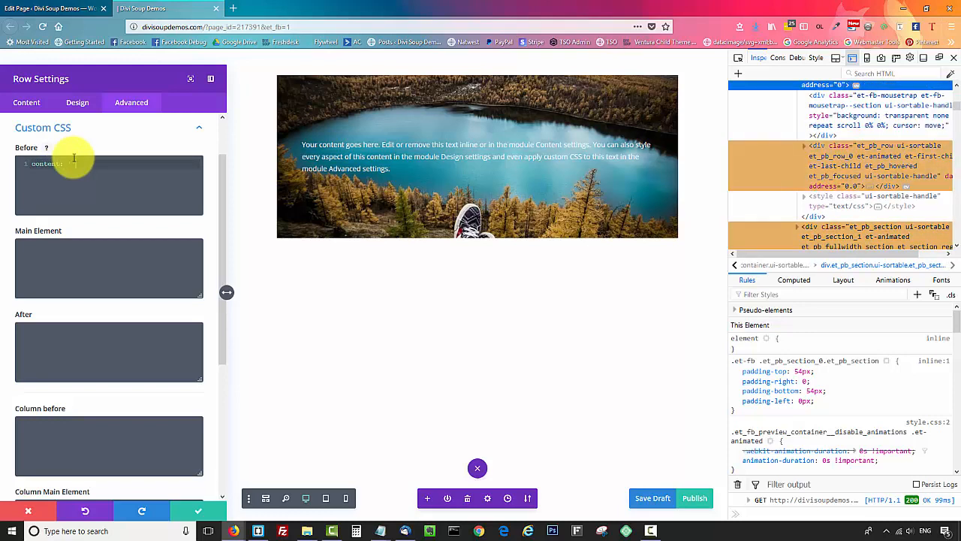
text( ')
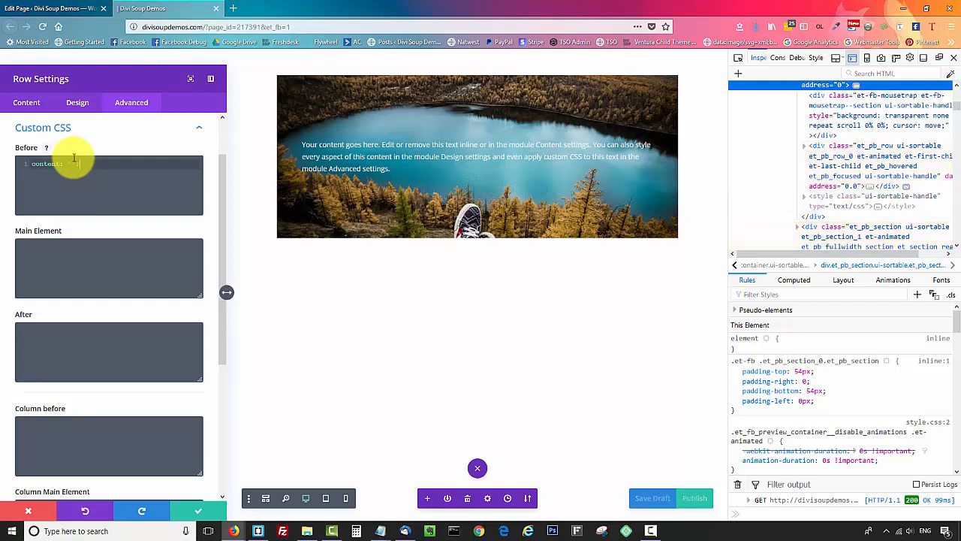
key(Return)
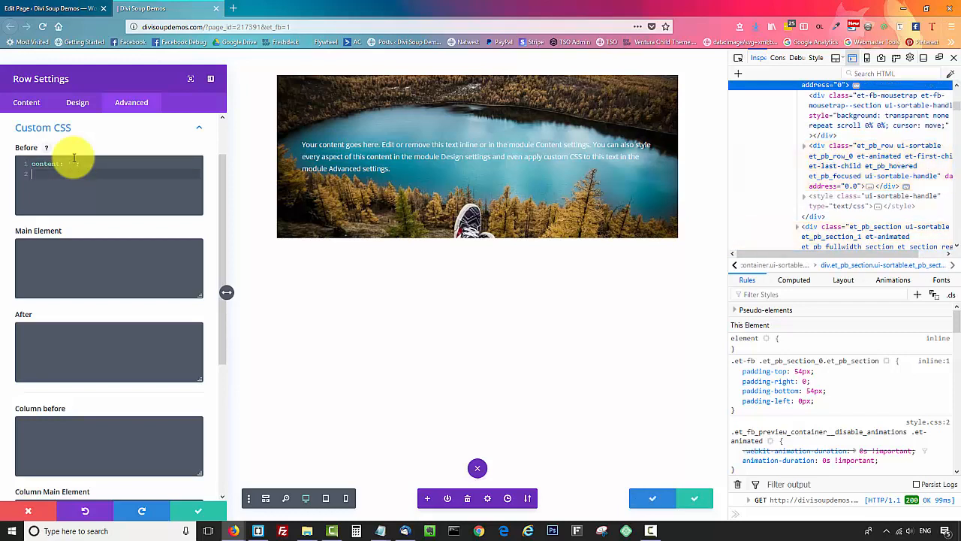
- Add position: absolute; and background: transparent; to the row's Before CSS
text(position: absolute;)
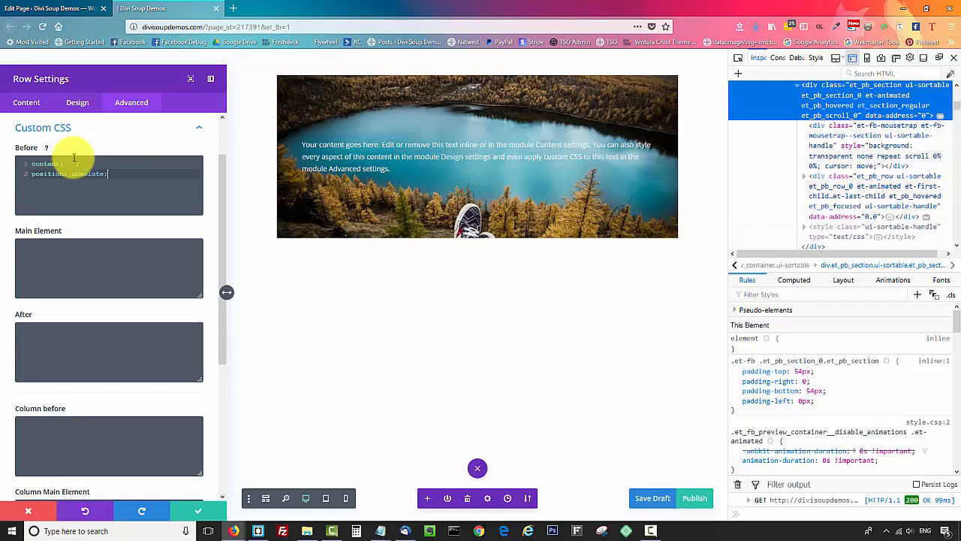
key(Return)
text(background)
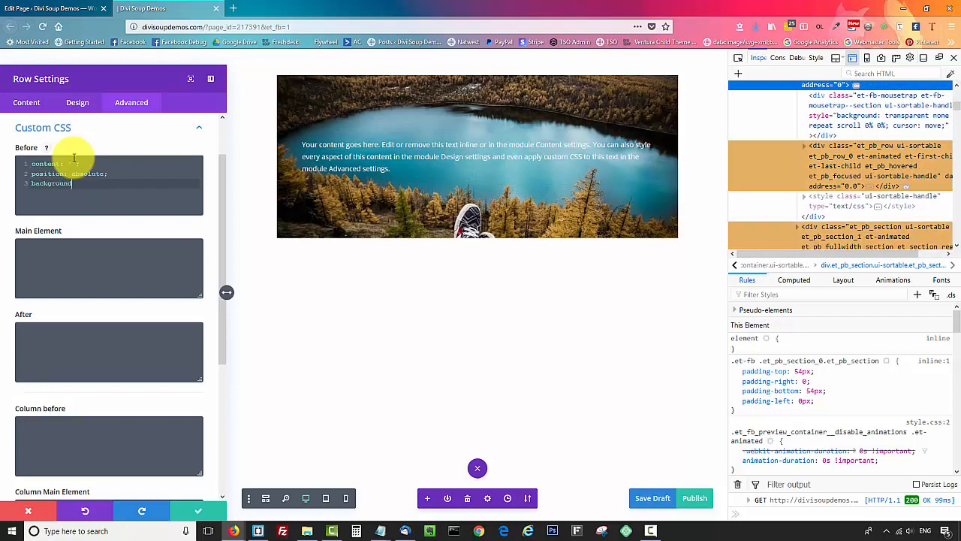
text(: transparent;)
key(Return)
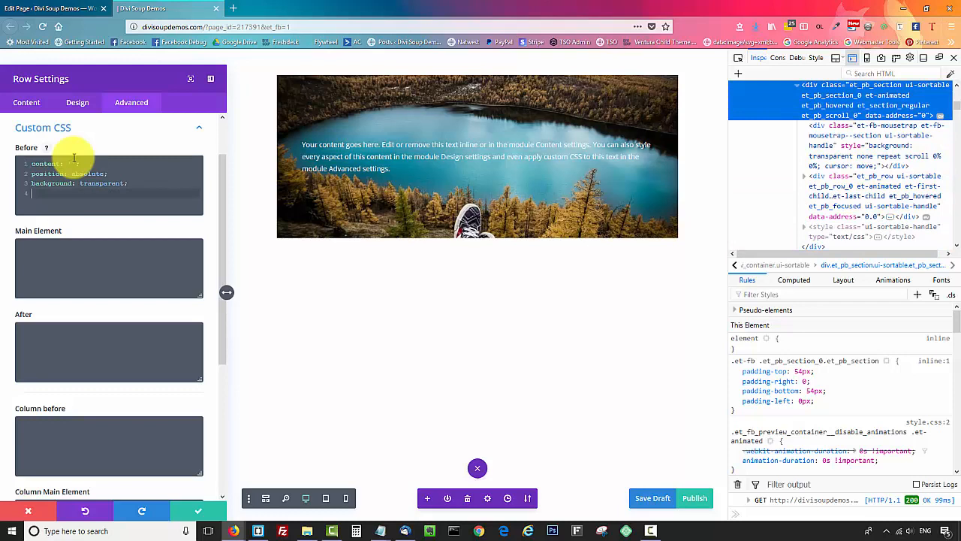
- Add a background-image declaration to the row's Before CSS, using the SVG url value copied from the Notepad document
text(background-image:)
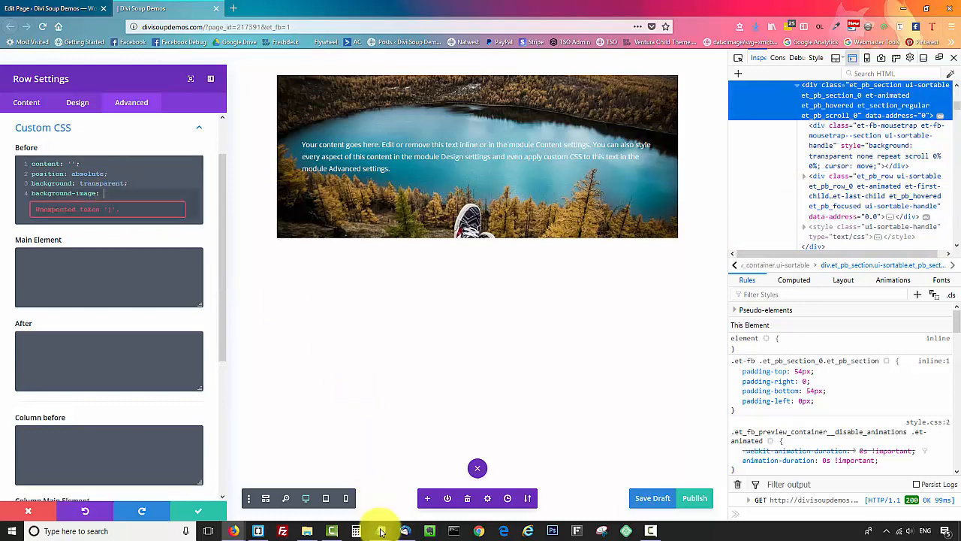
mouse_move(380, 523)
click(418, 497)
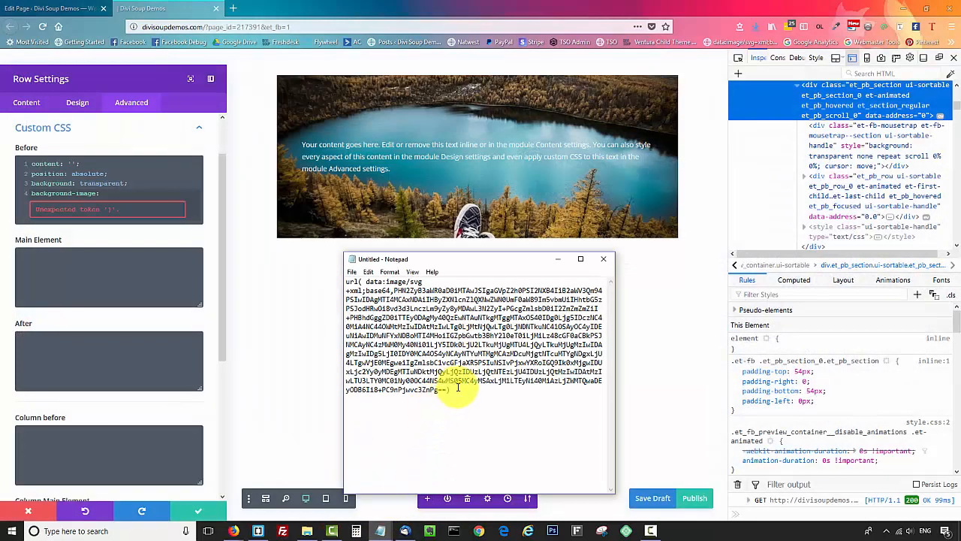
drag(452, 390, 345, 281)
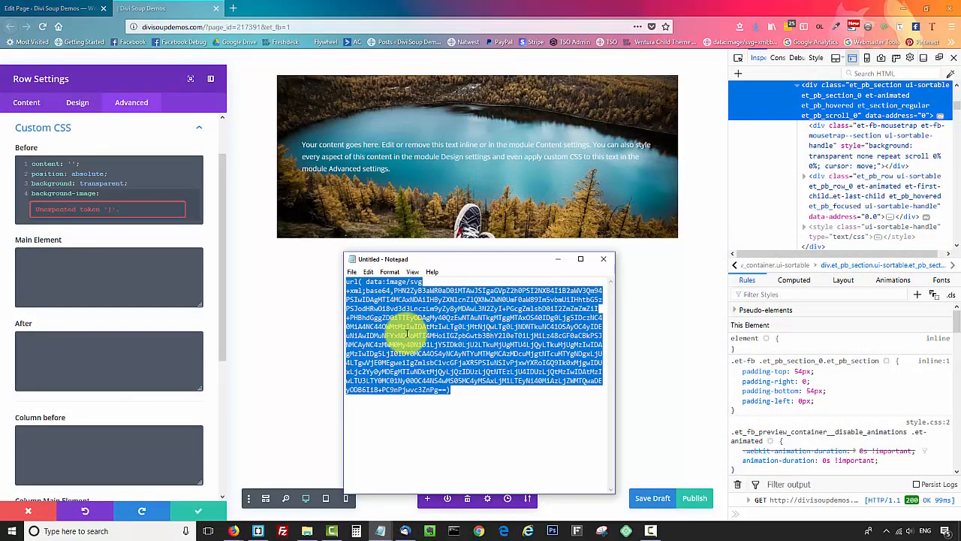
click(106, 193)
key(ctrl+v)
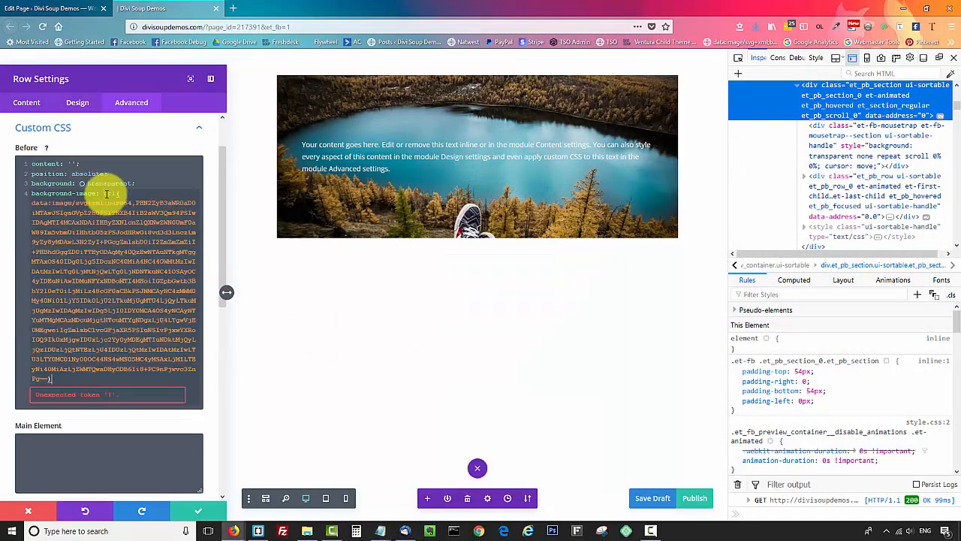
text(;)
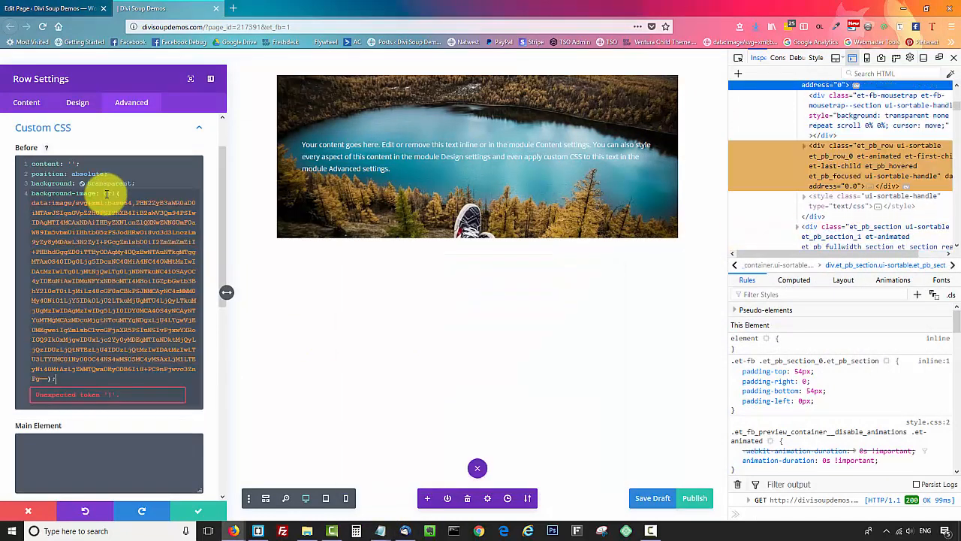
key(Return)
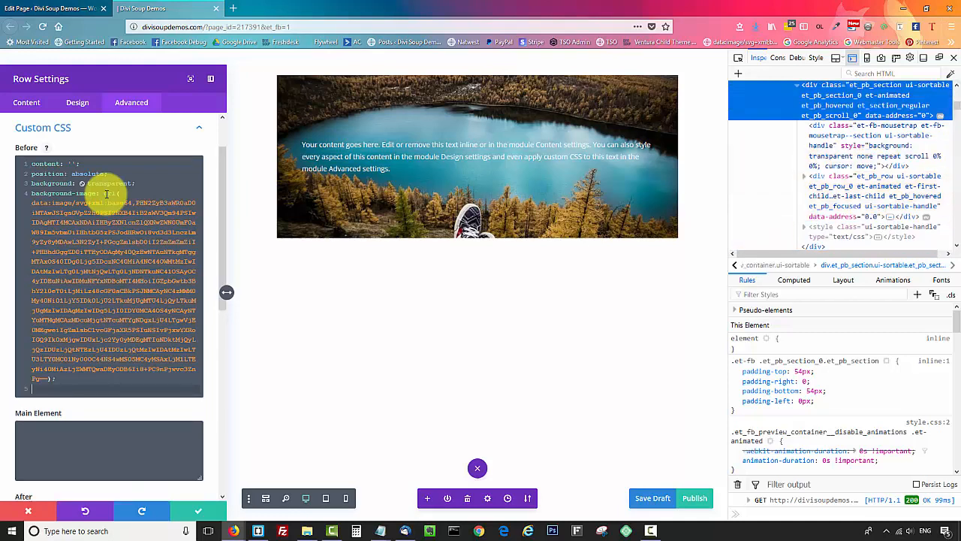
- Add background-size: 100% 65px; below the background image in the row's Before CSS
text(bac)
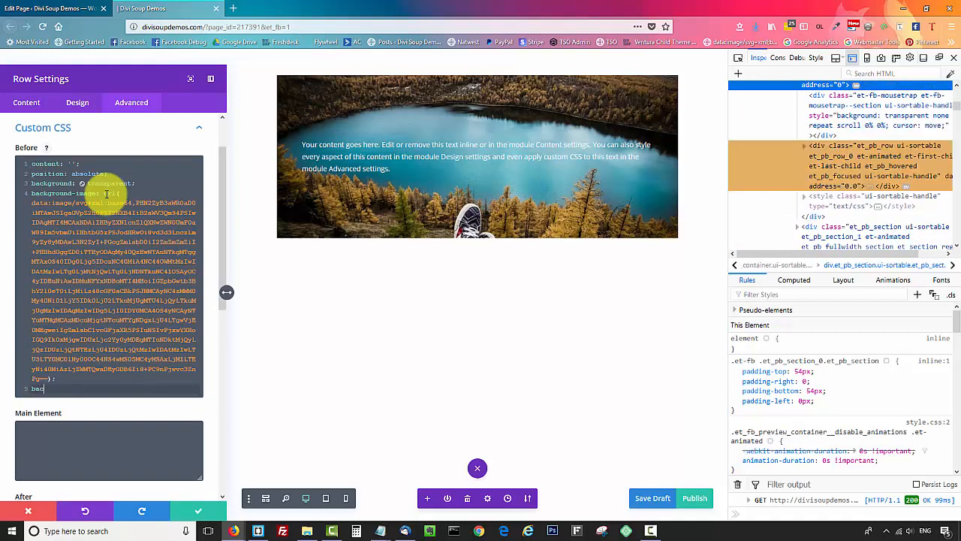
text(kground-size)
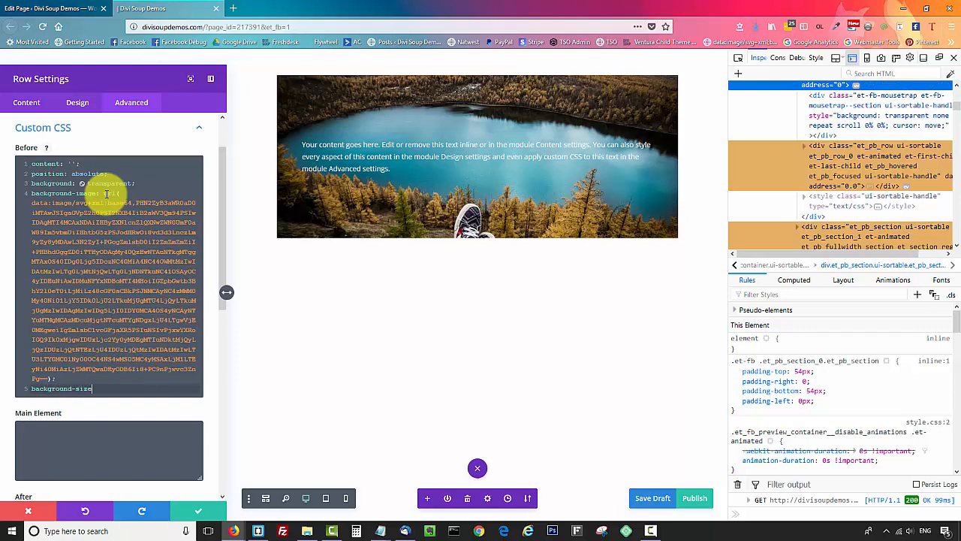
text(: 10)
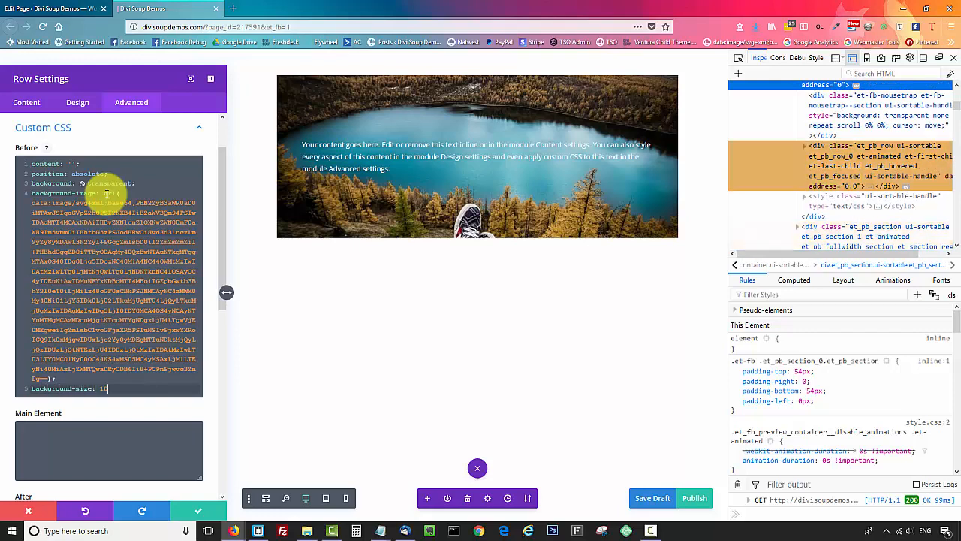
text(0%)
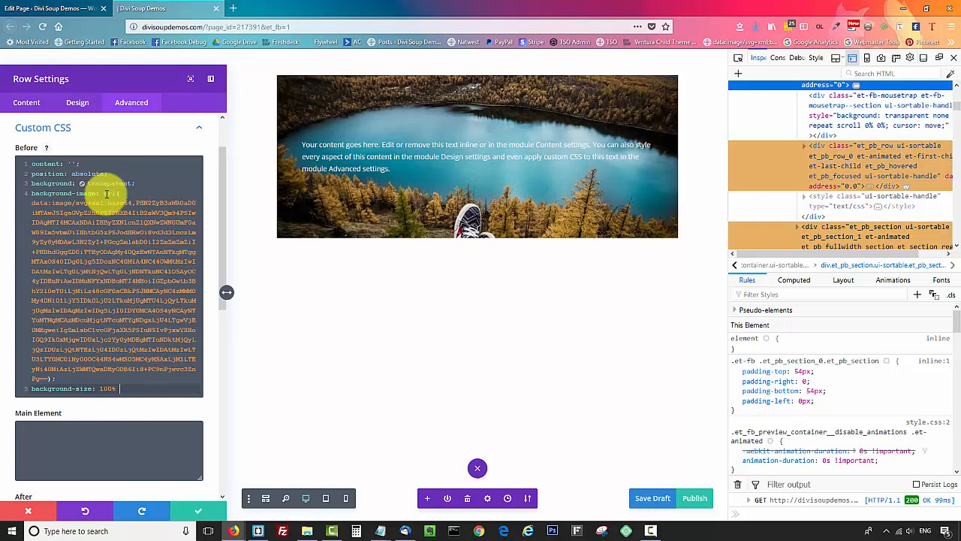
text( a5px;)
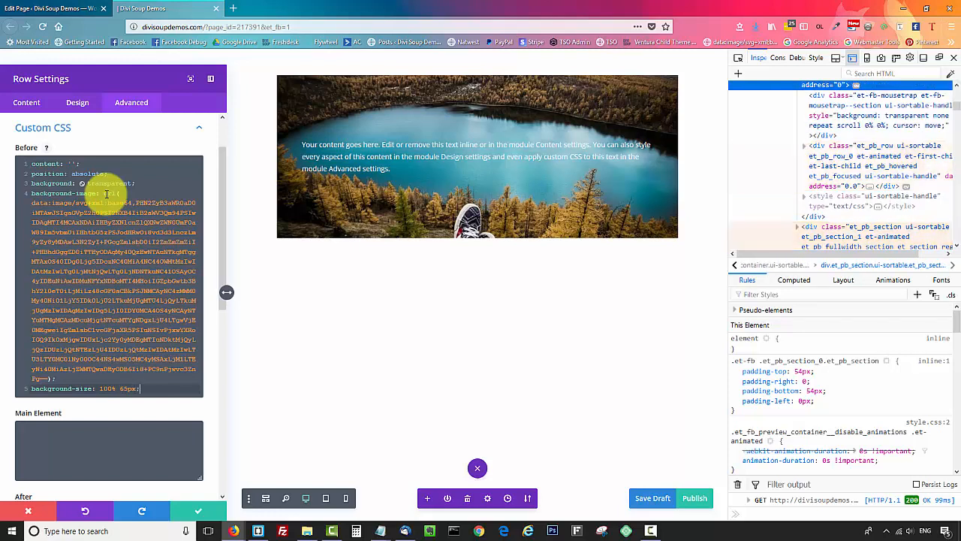
key(Return)
- Add height: 65px; and bottom: 0; to the row's Before CSS
text(height: 65px;)
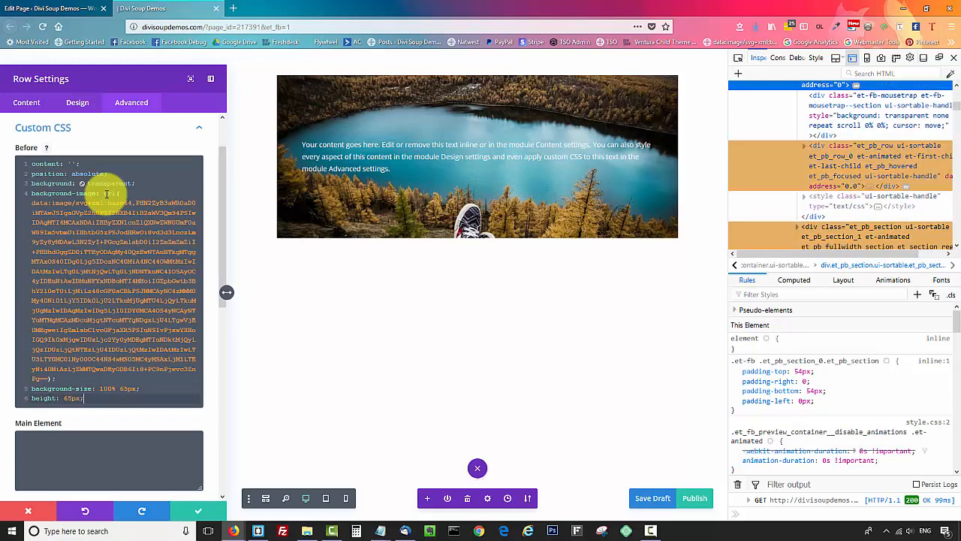
key(Return)
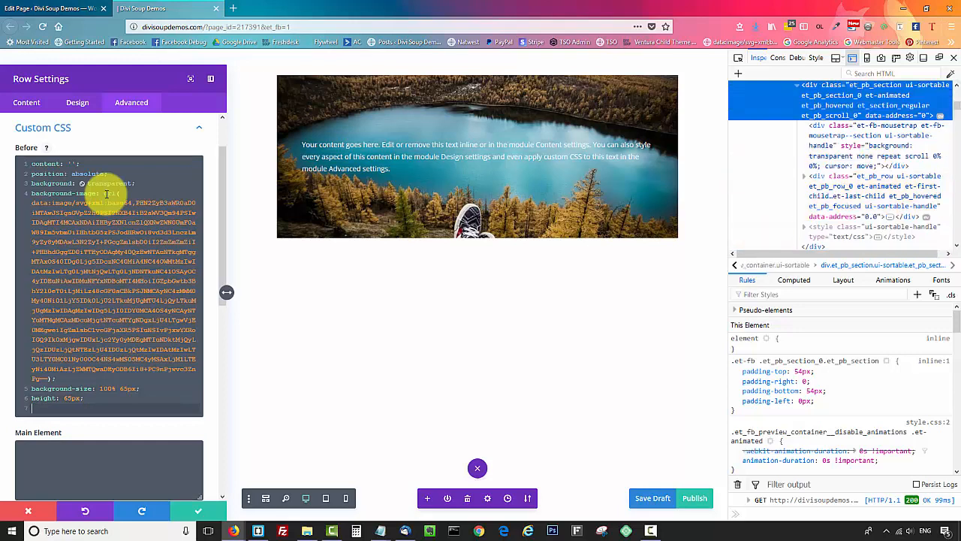
text(bottom)
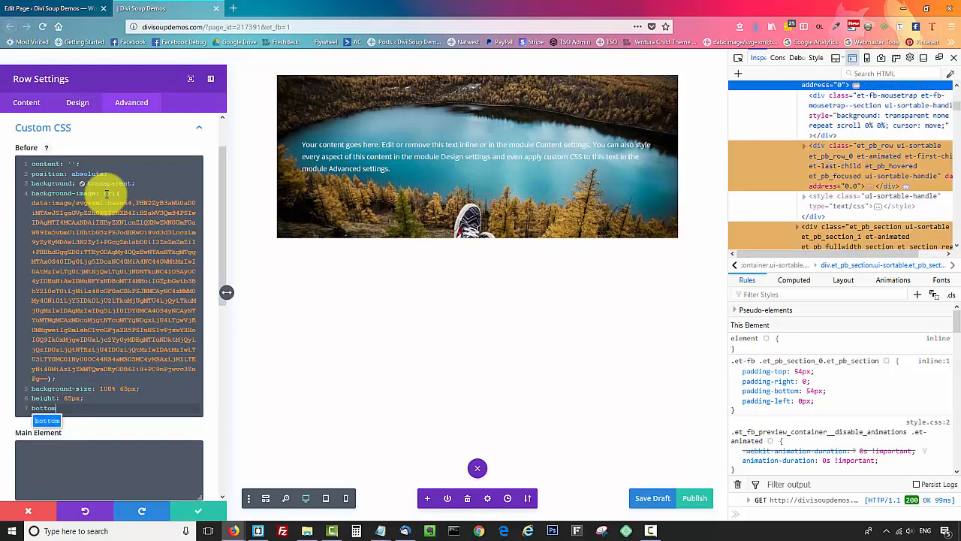
text(: 0;)
key(Return)
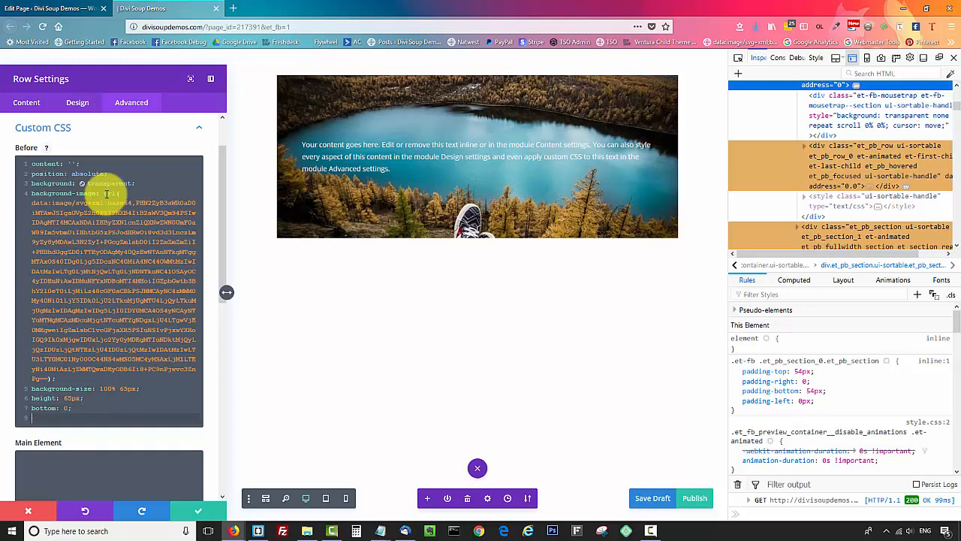
- Add left: 0; and right: 0; below bottom: 0; in the row's Before CSS
text(left: 0;)
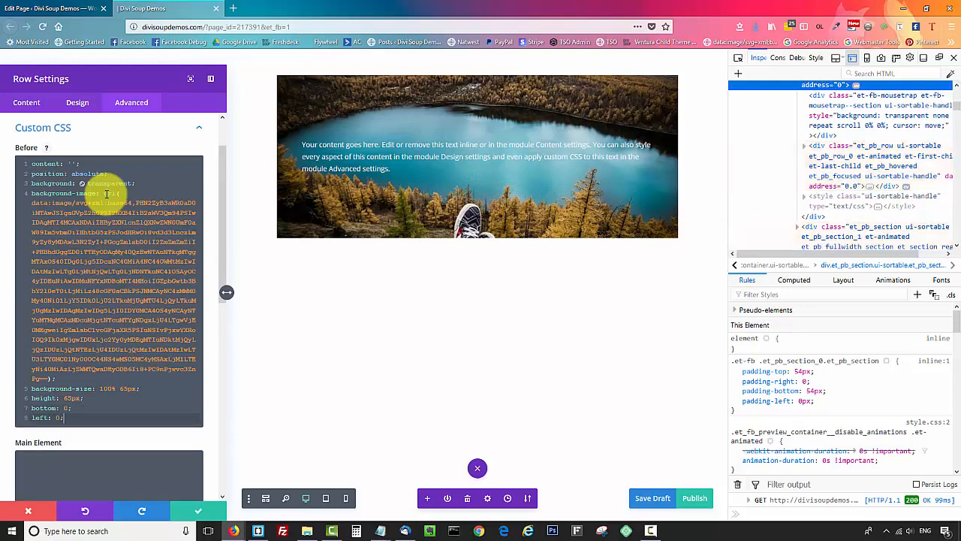
key(Return)
text(right:)
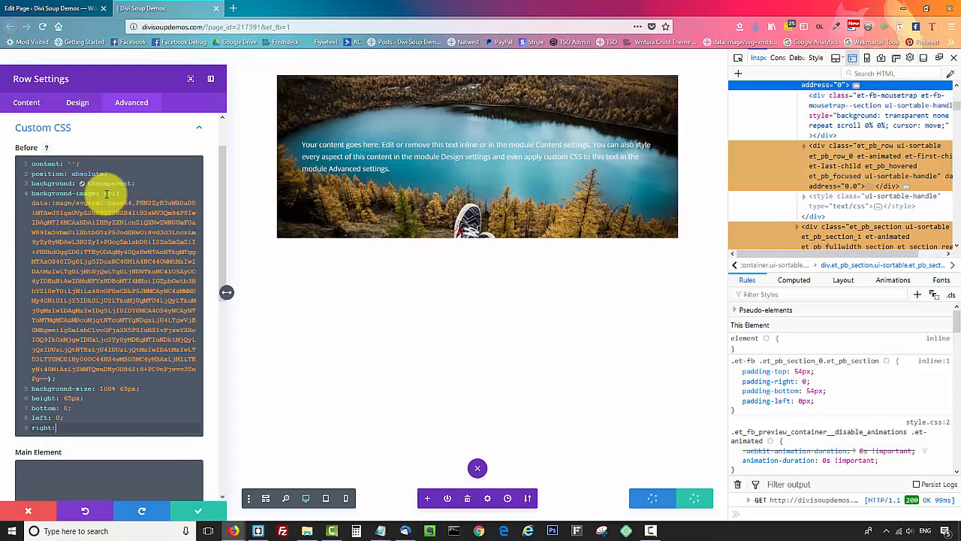
text( 0;)
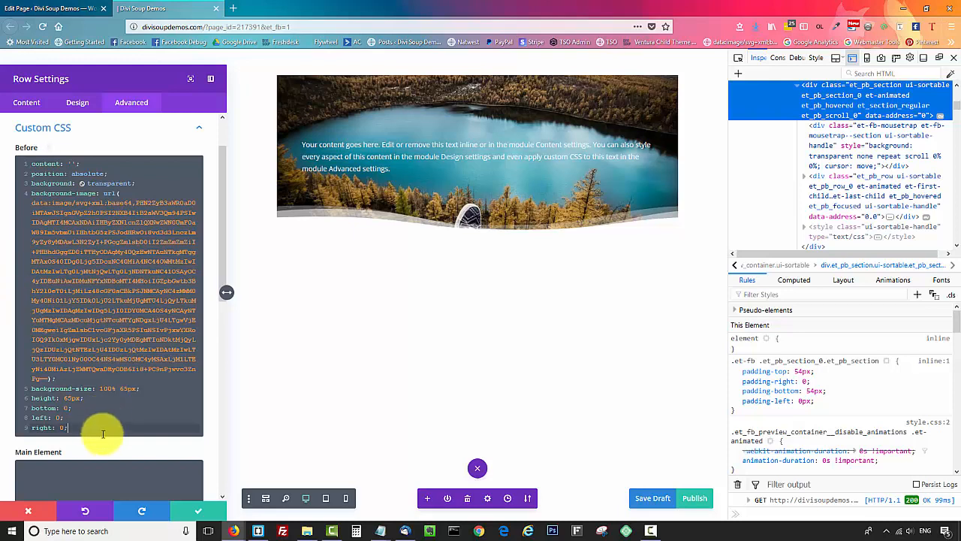
- Copy the complete Before CSS into the Notepad document in place of its SVG url text, then minimize Notepad
drag(80, 429, 25, 159)
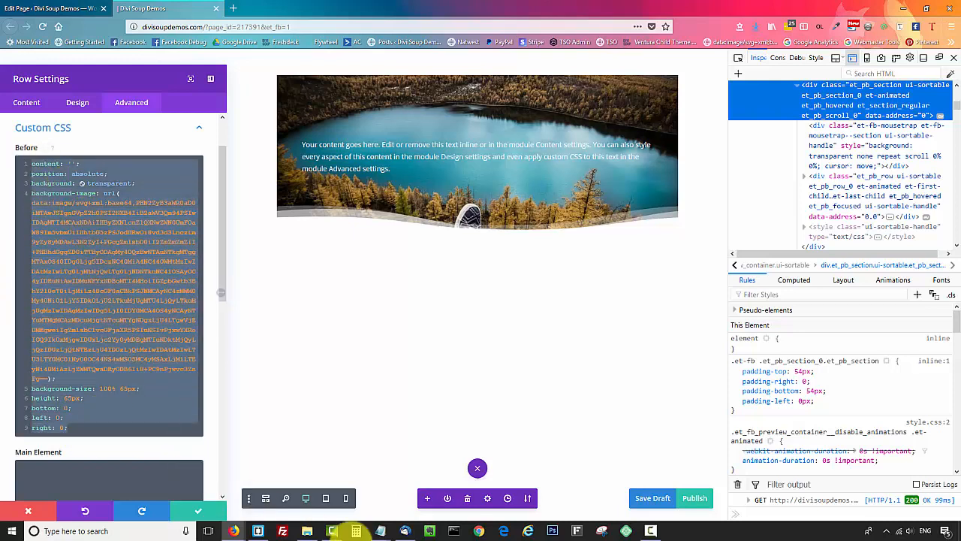
click(414, 492)
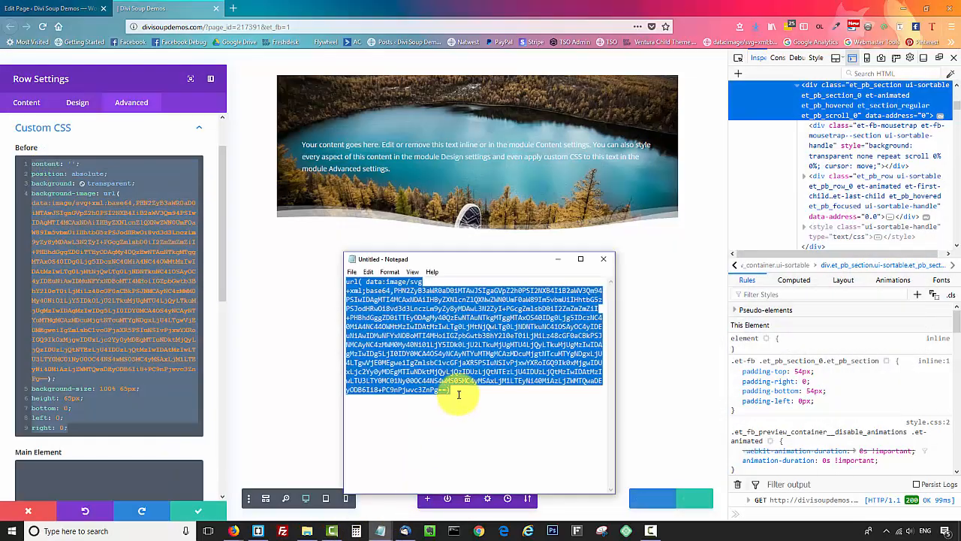
key(ctrl+v)
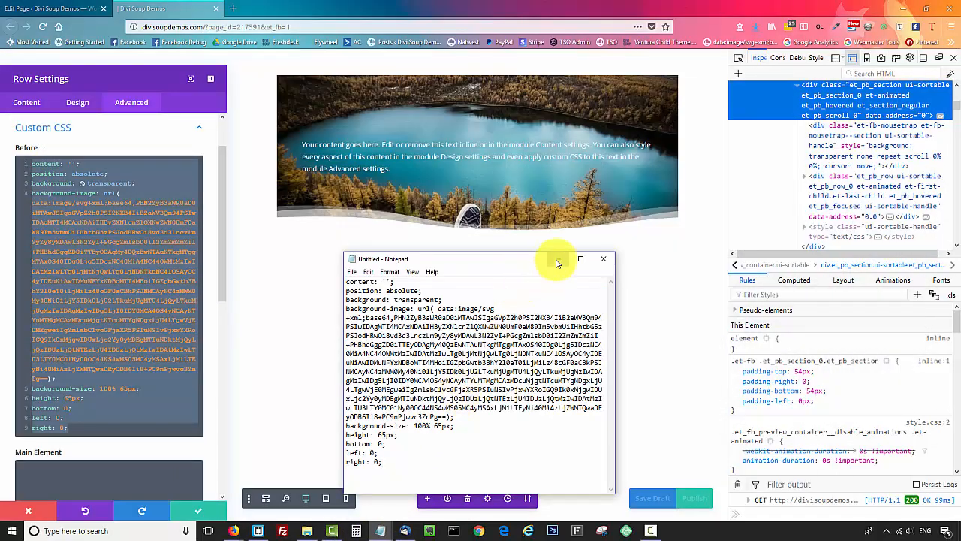
click(556, 261)
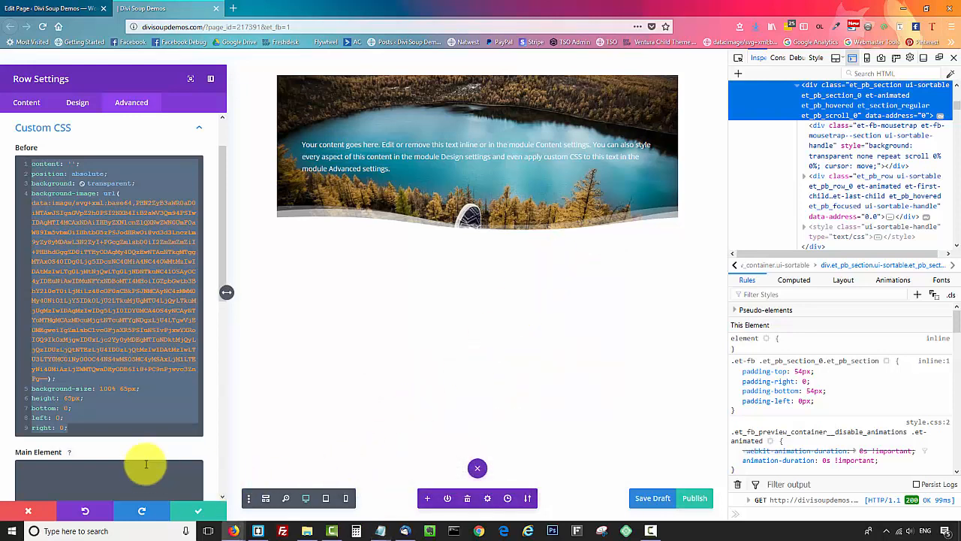
- Replace bottom with top in the row's Before CSS so the divider sits at the row's upper edge
click(90, 429)
scroll(91, 431, down, 1)
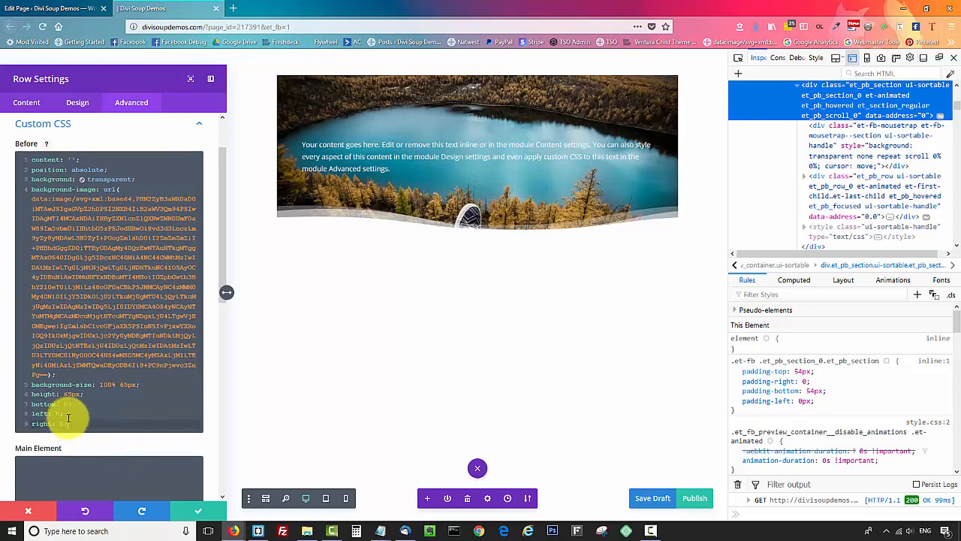
double_click(48, 404)
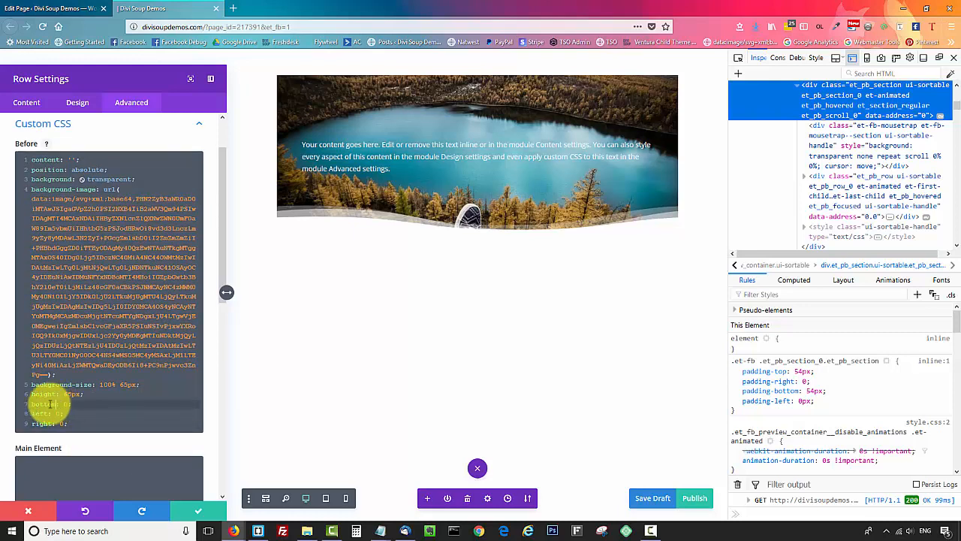
text(top)
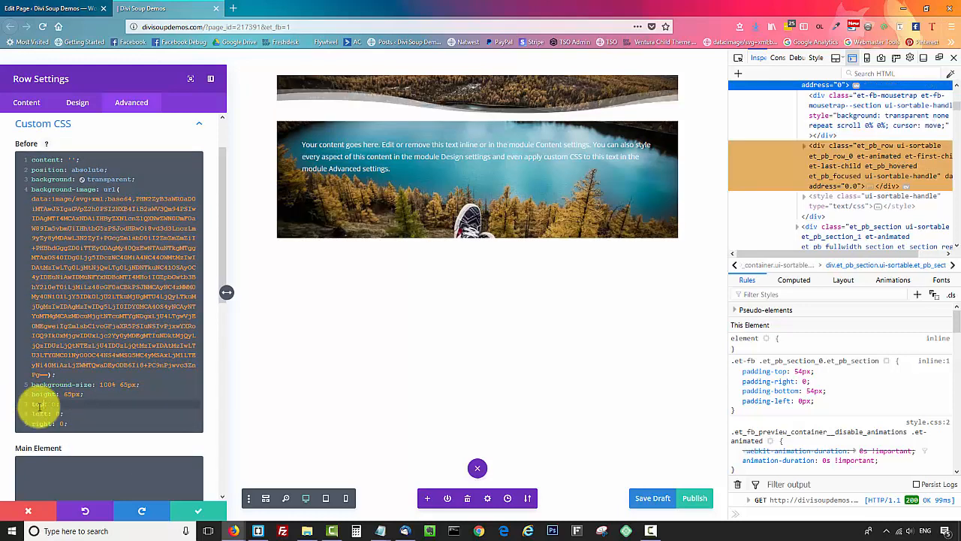
- Add transform: rotate(180deg); on a new line after right: 0; in the row's Before CSS
click(77, 422)
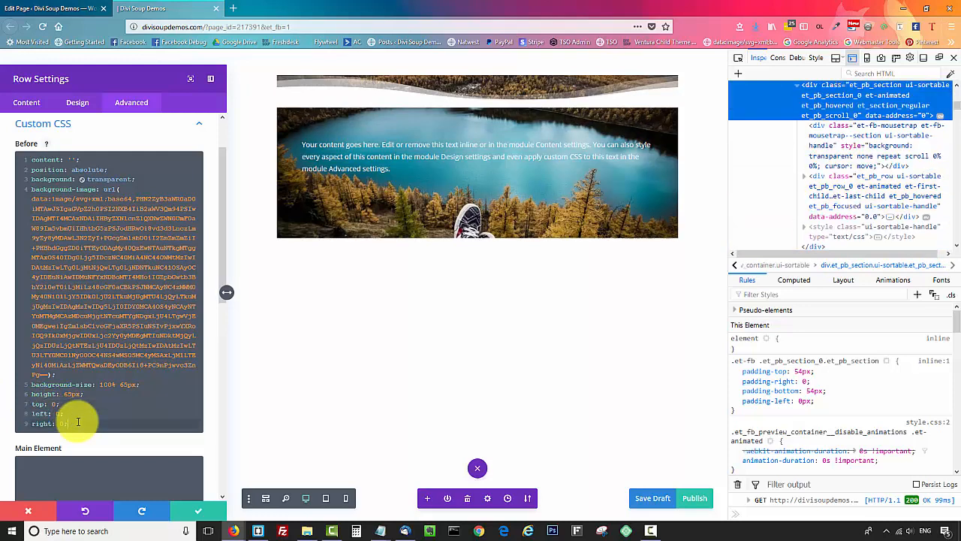
key(Return)
text(trans)
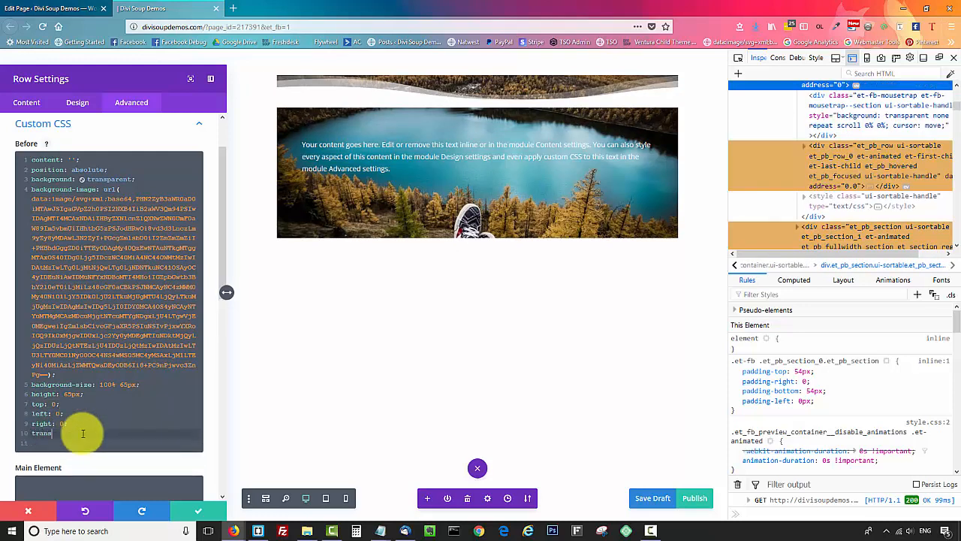
text(form: rotate)
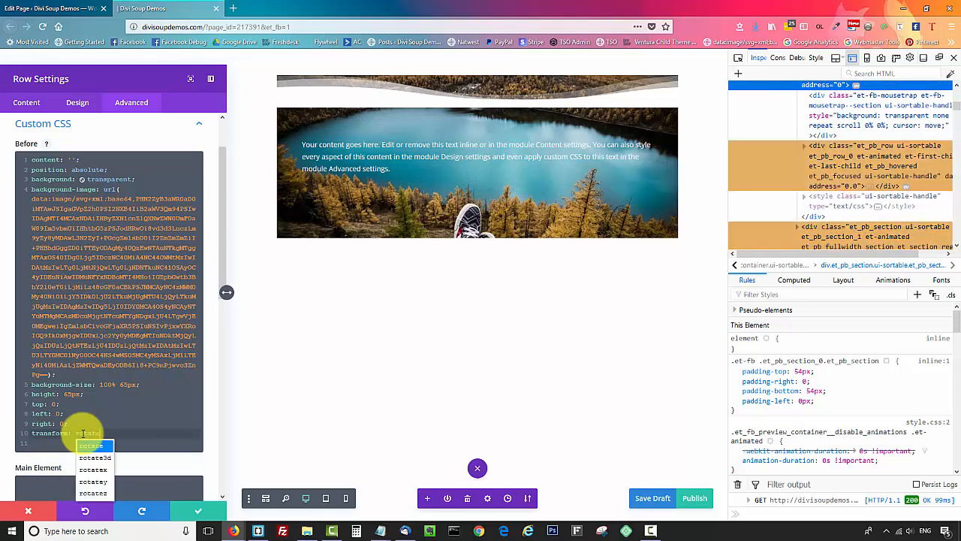
text((18))
text(0)
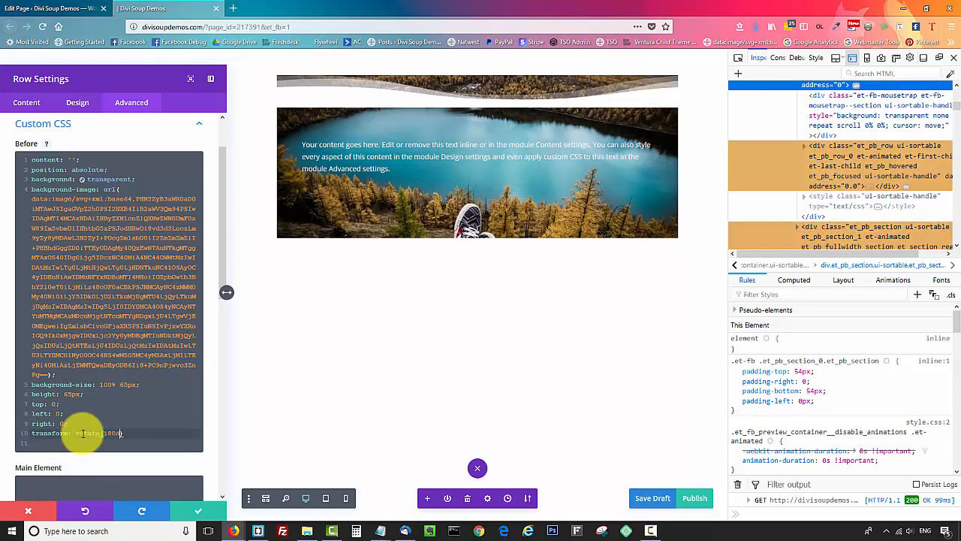
text(deg);)
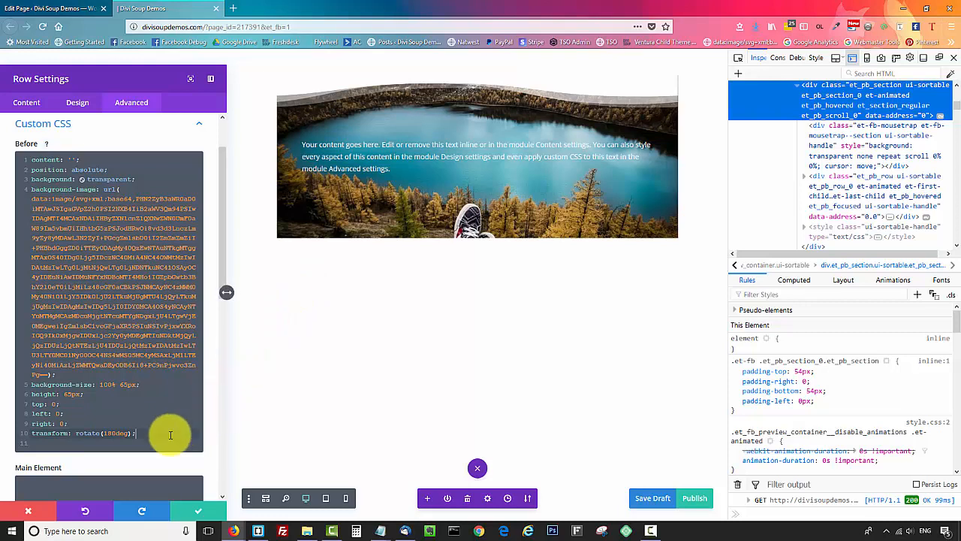
- Remove the transform declaration, change top back to bottom in the Before CSS, and save the row settings
drag(171, 434, 23, 433)
key(BackSpace)
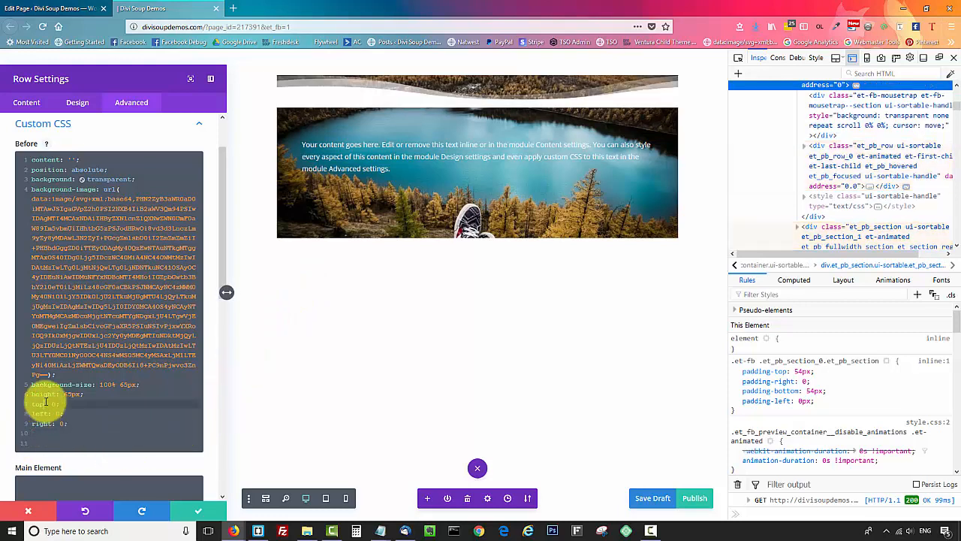
click(20, 406)
text(bottom)
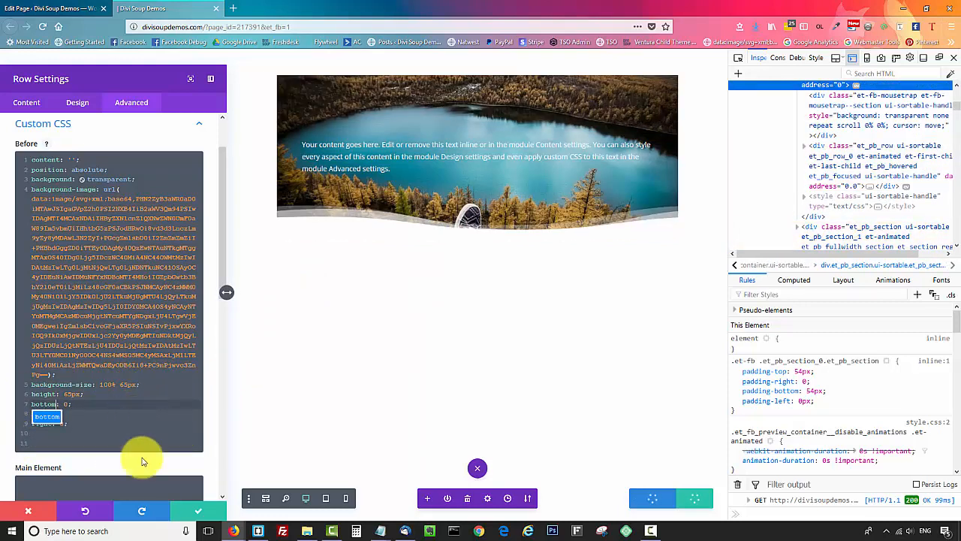
click(188, 509)
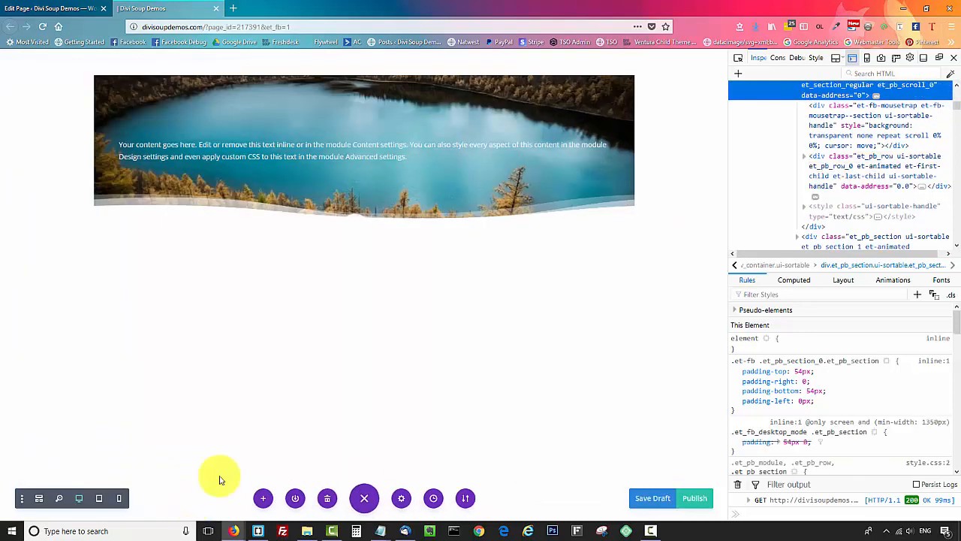
- Insert a new row with two equal columns below the image row, without adding a new module
click(363, 230)
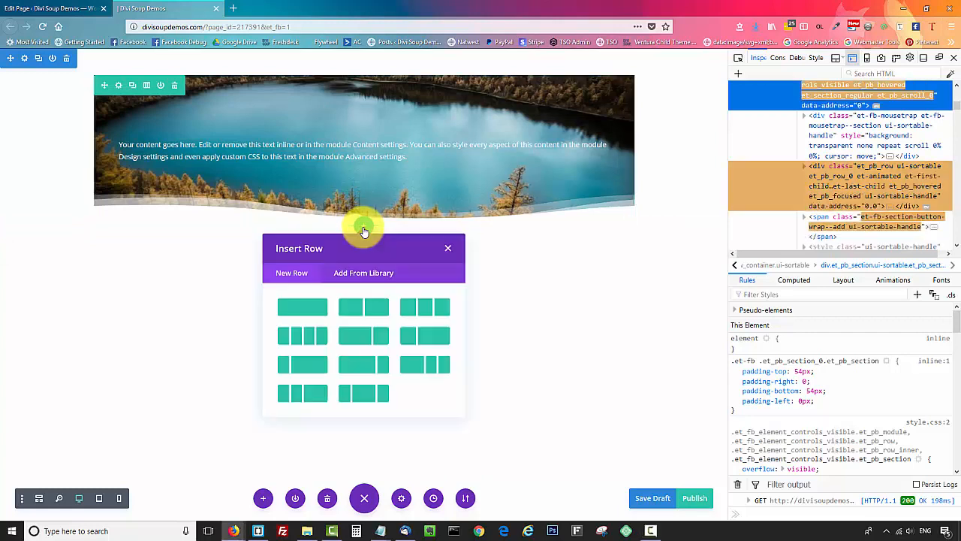
click(353, 308)
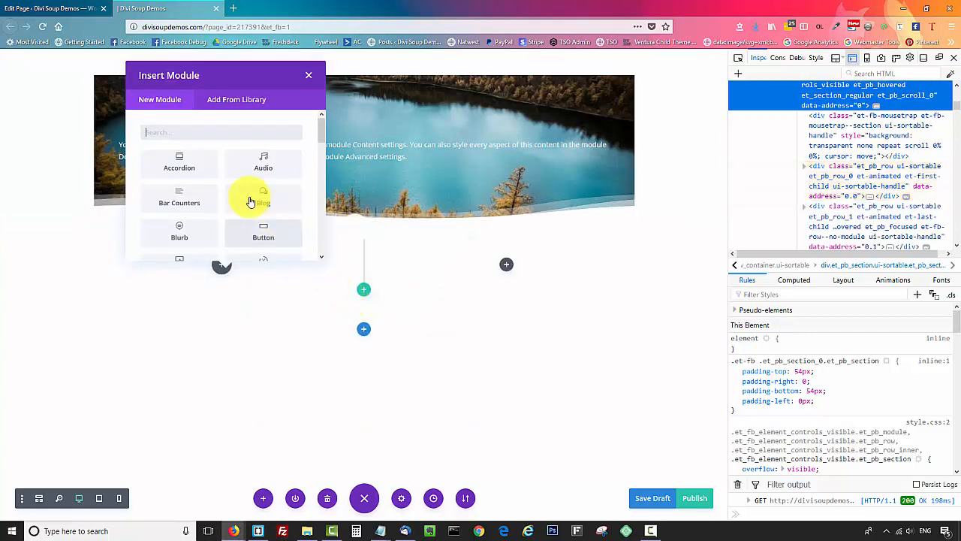
click(308, 75)
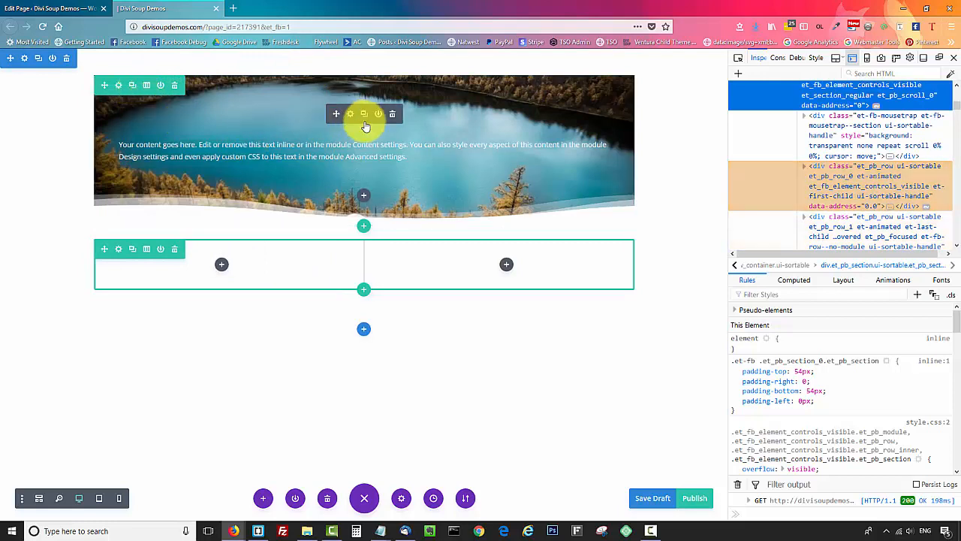
- Duplicate the image row's text module and place one copy in each column of the new two-column row
click(366, 114)
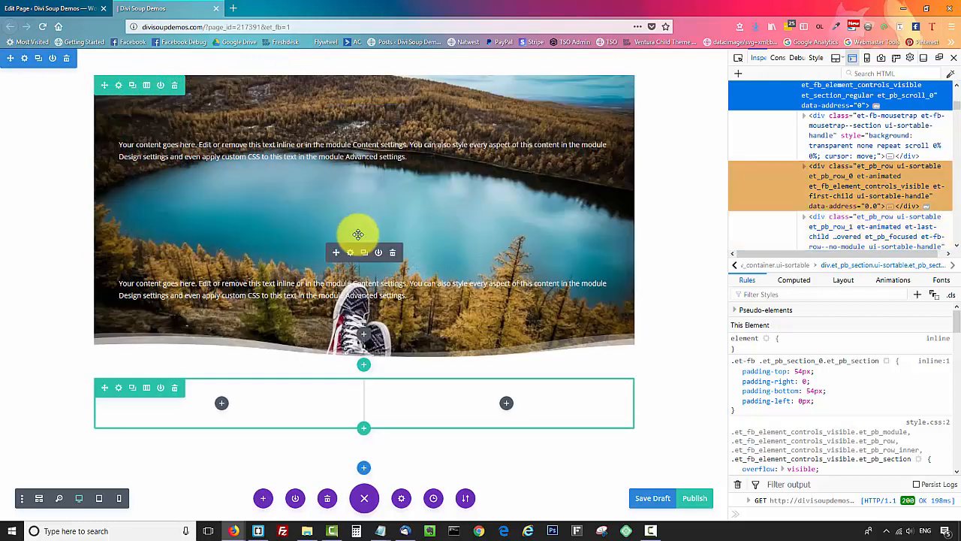
drag(337, 251, 223, 294)
click(221, 265)
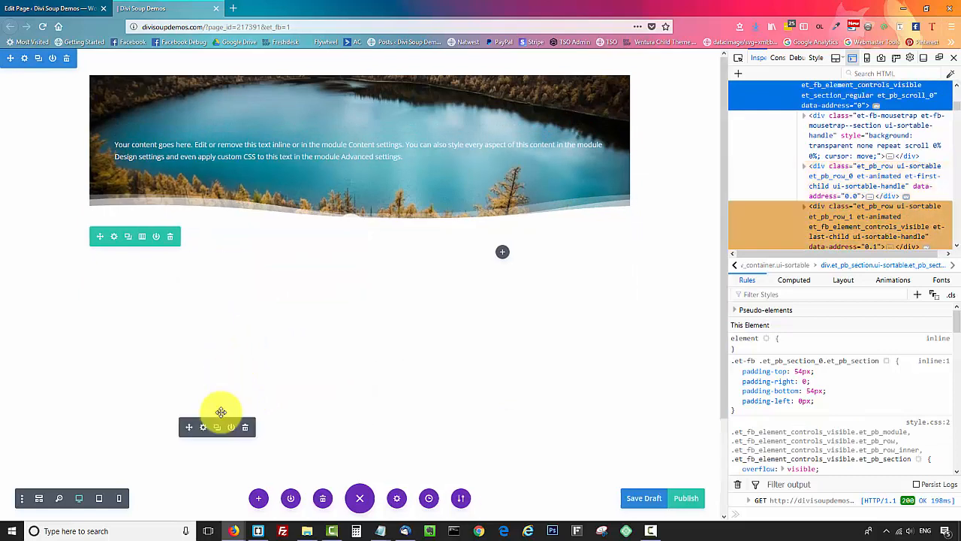
drag(188, 427, 498, 268)
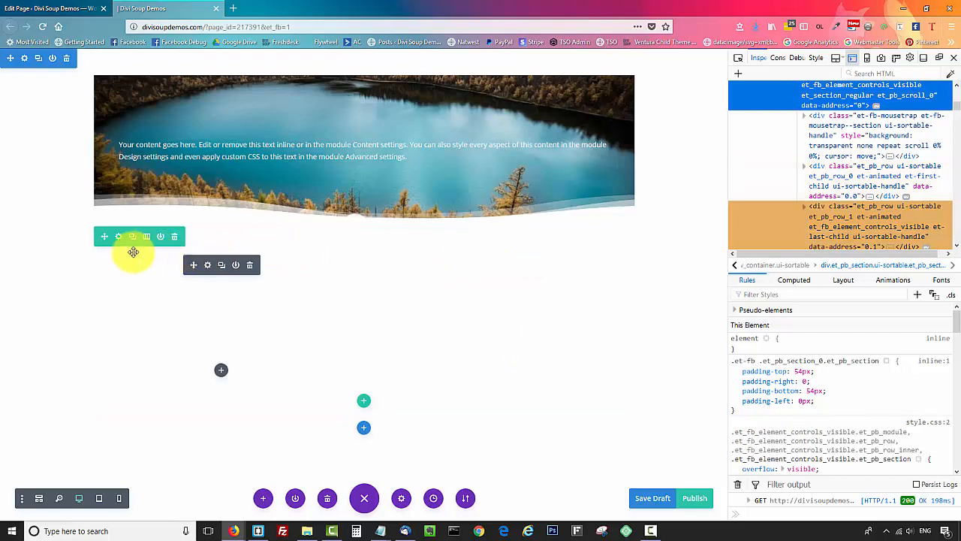
- Set gallery13-1024x654.jpg from the Media Library as the Column 1 background image of the two-column row
click(119, 239)
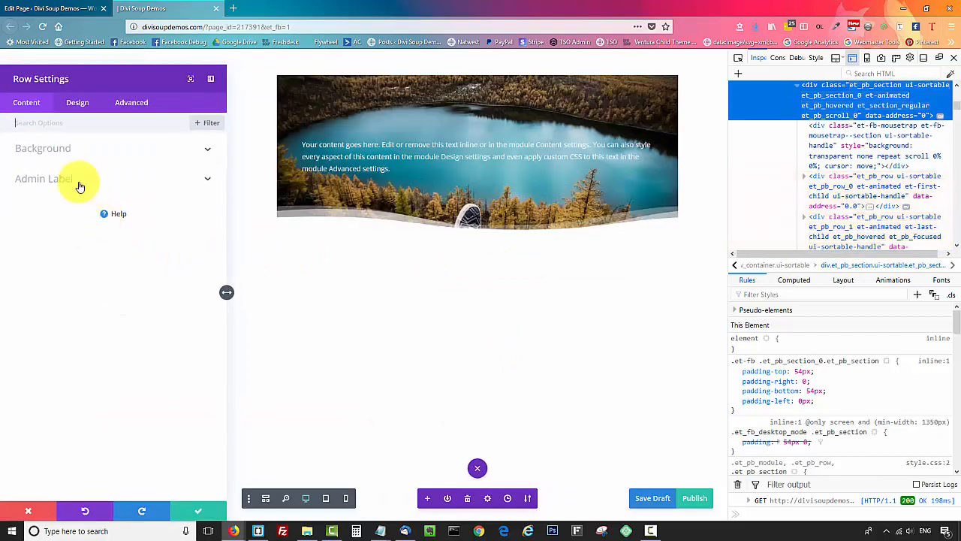
click(62, 150)
scroll(68, 210, down, 1)
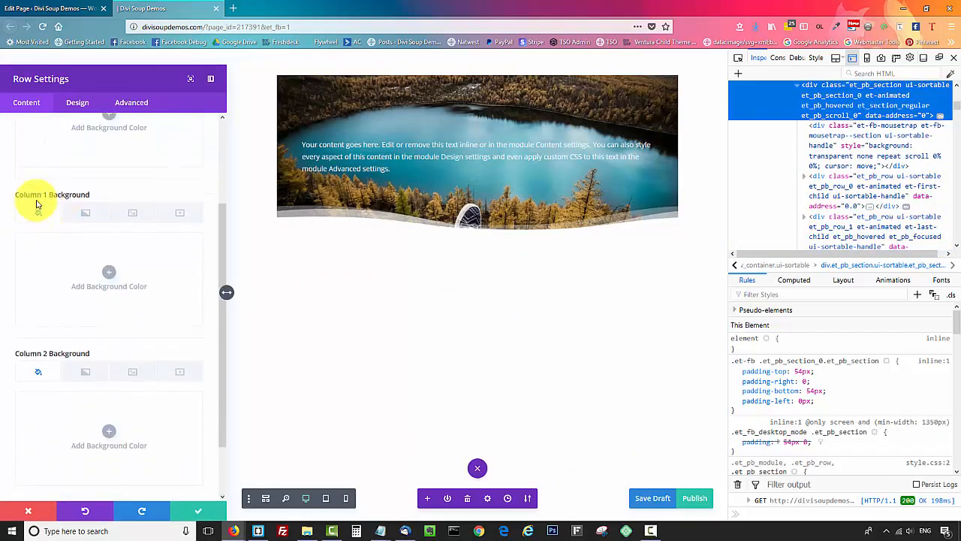
click(124, 215)
click(117, 259)
click(161, 161)
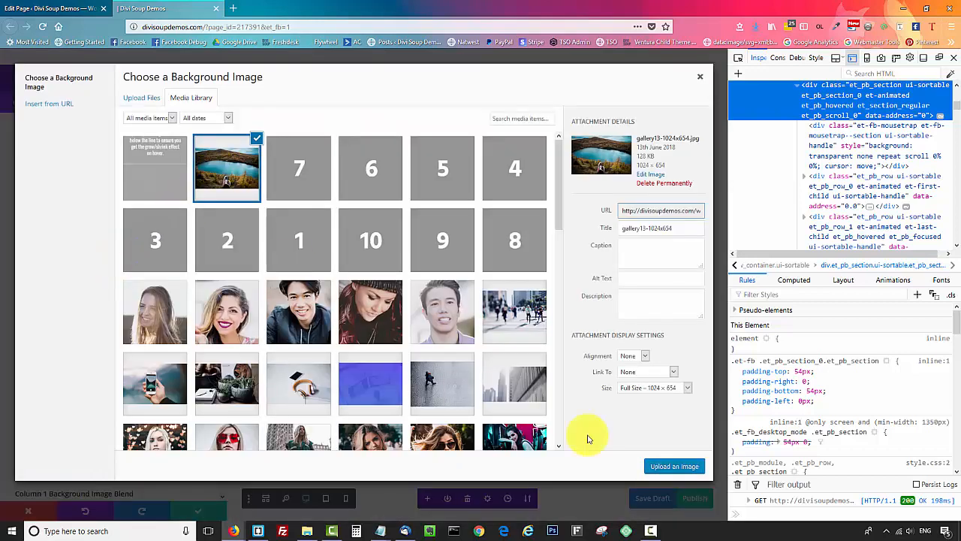
click(657, 468)
- Set gallery13-1024x654.jpg as the Column 2 background image of the two-column row
scroll(128, 294, down, 3)
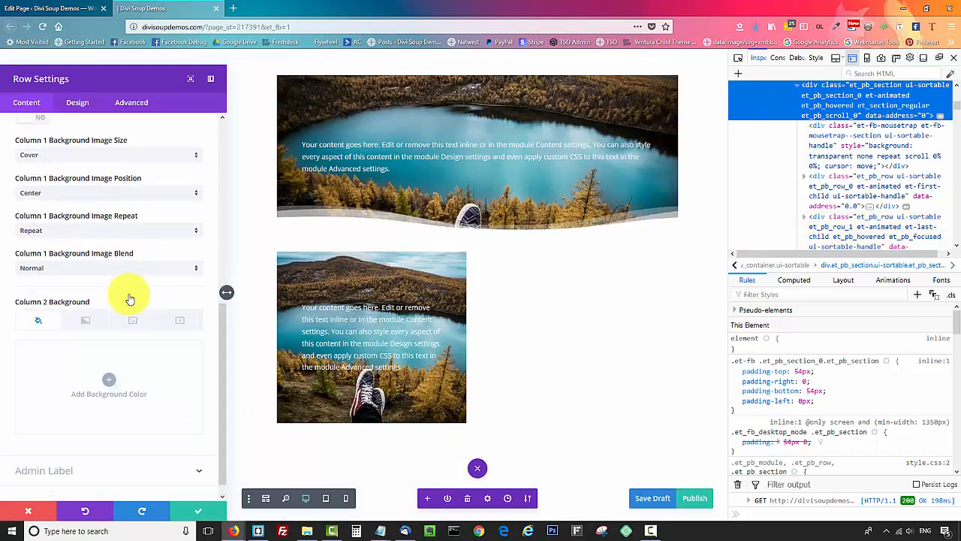
click(125, 322)
click(105, 381)
click(221, 164)
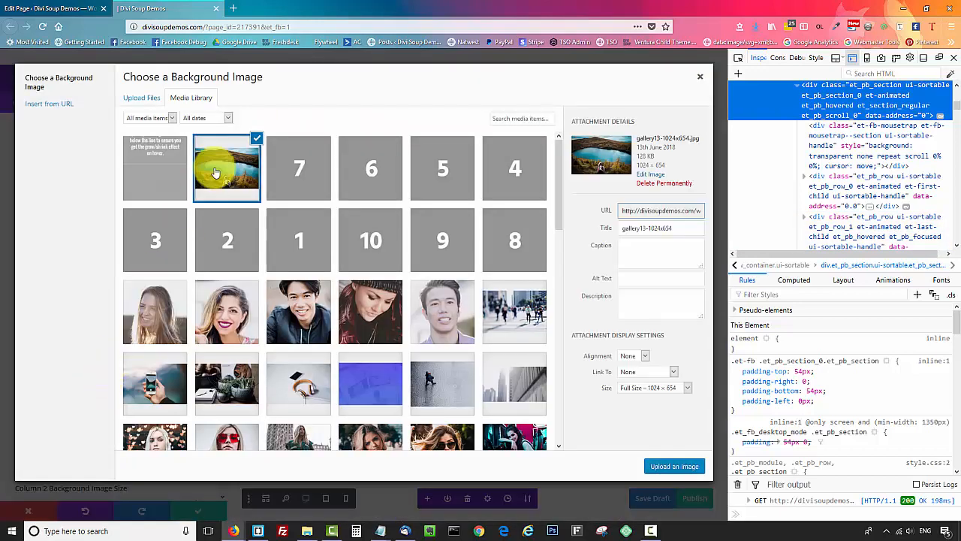
click(672, 465)
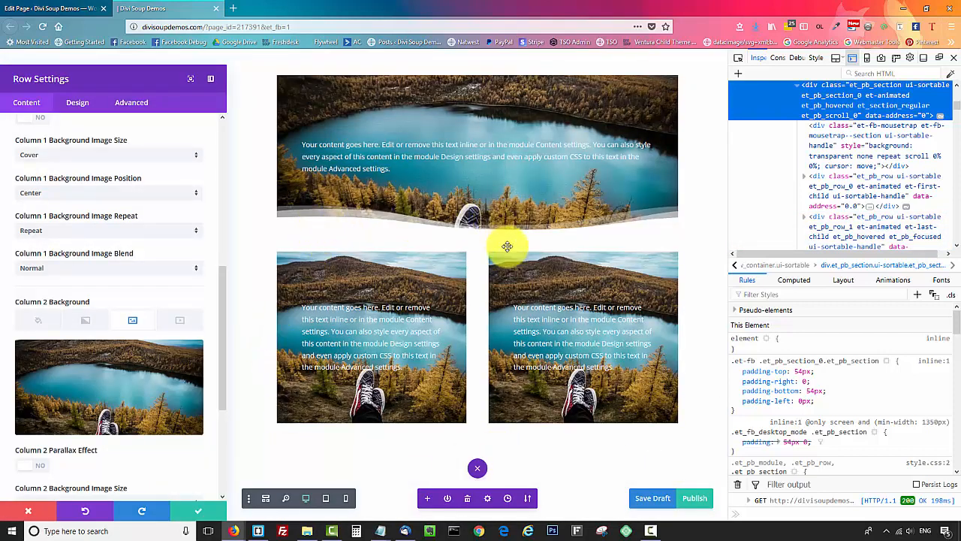
- Copy the complete divider CSS from Notepad into the two-column row's Column 1 before custom CSS
click(122, 105)
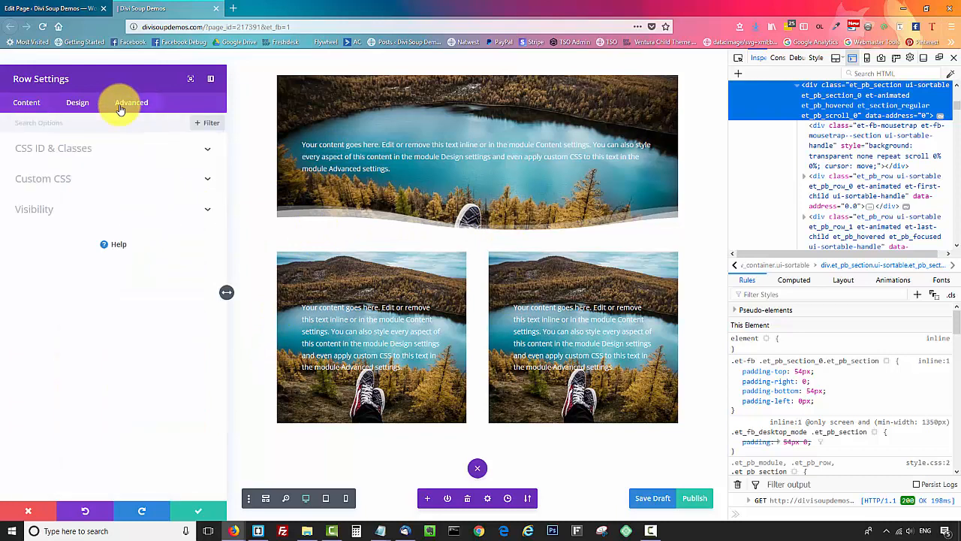
click(72, 182)
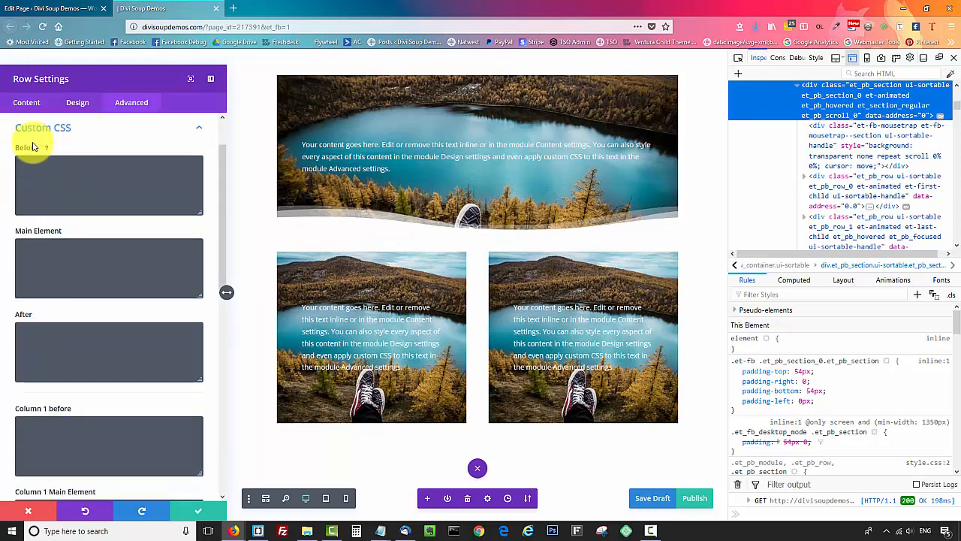
scroll(55, 188, down, 3)
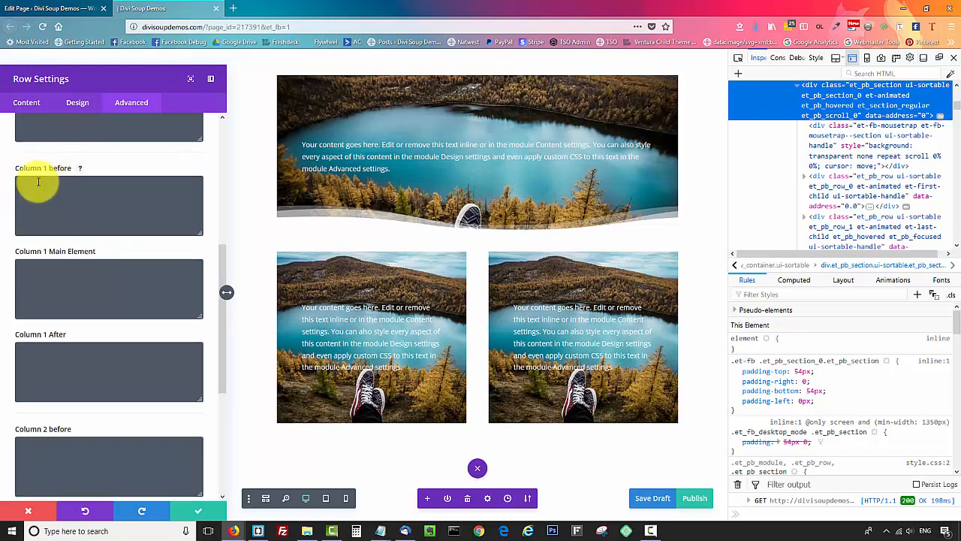
click(38, 181)
mouse_move(389, 536)
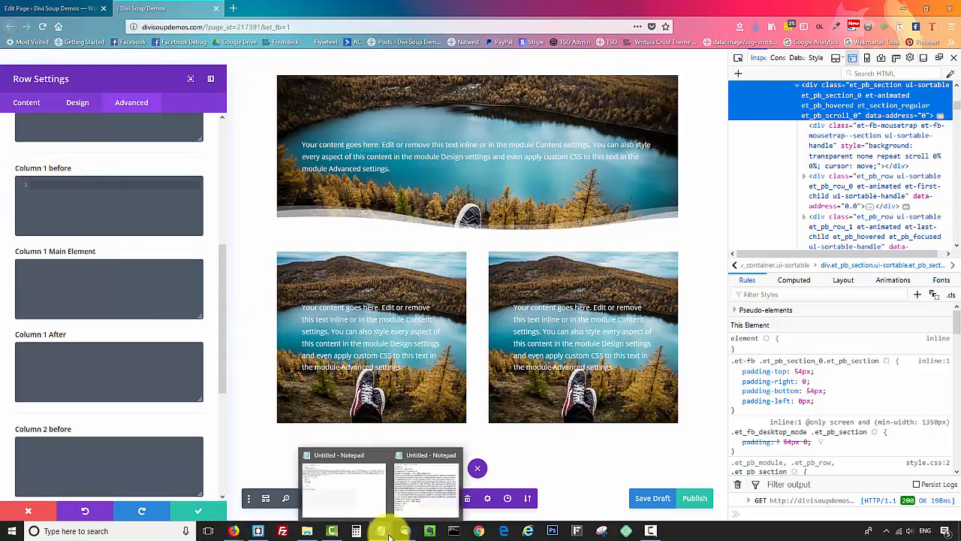
click(419, 496)
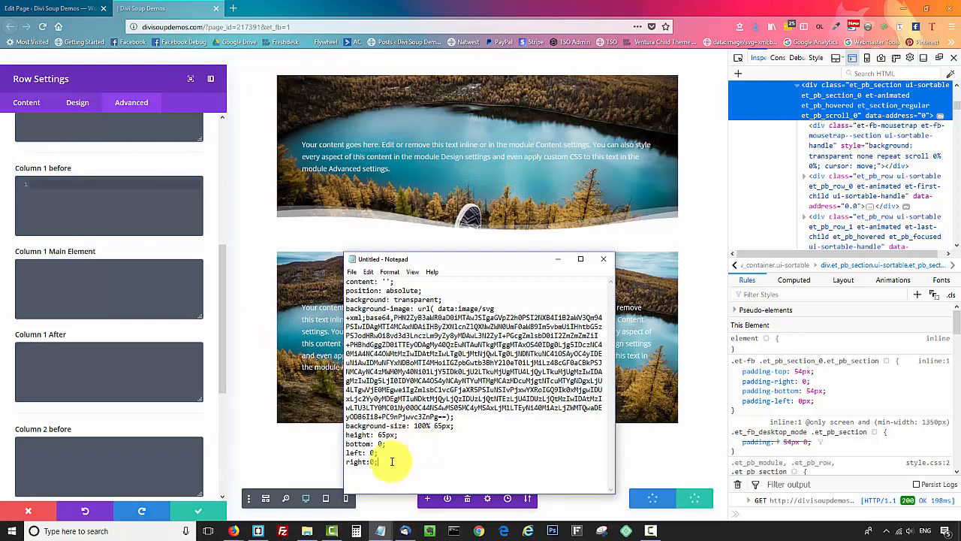
drag(391, 461, 347, 281)
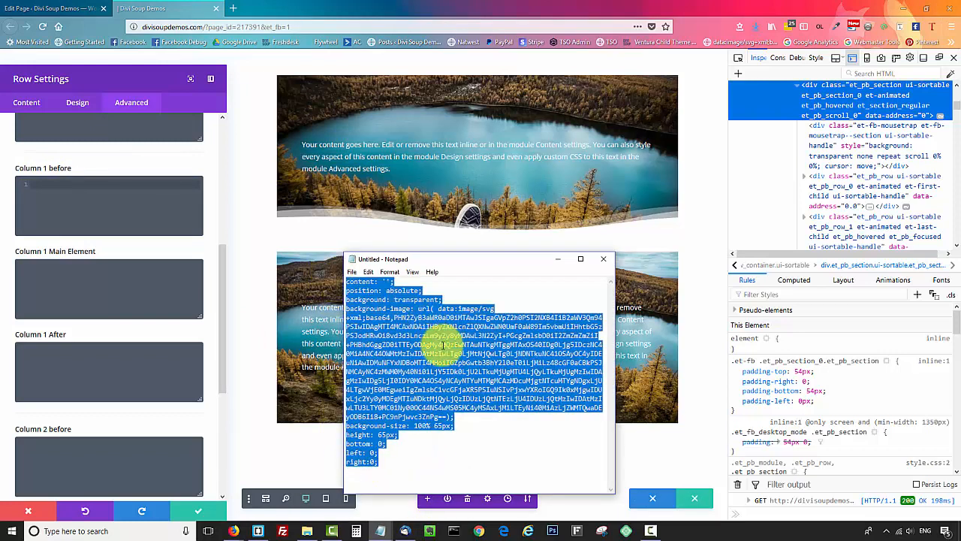
key(ctrl+c)
click(74, 203)
key(ctrl+v)
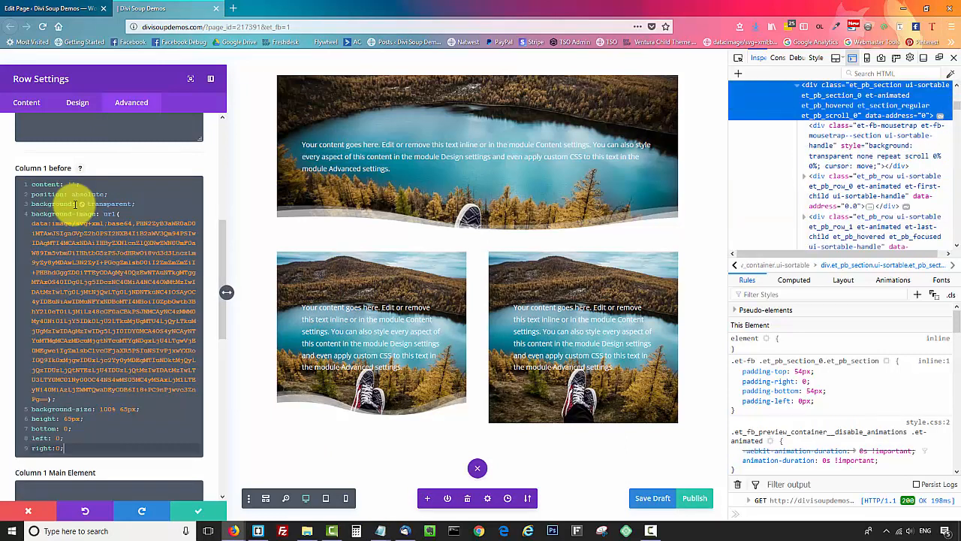
- Paste the same divider CSS into the row's Column 2 before custom CSS and save the row settings
scroll(76, 203, down, 5)
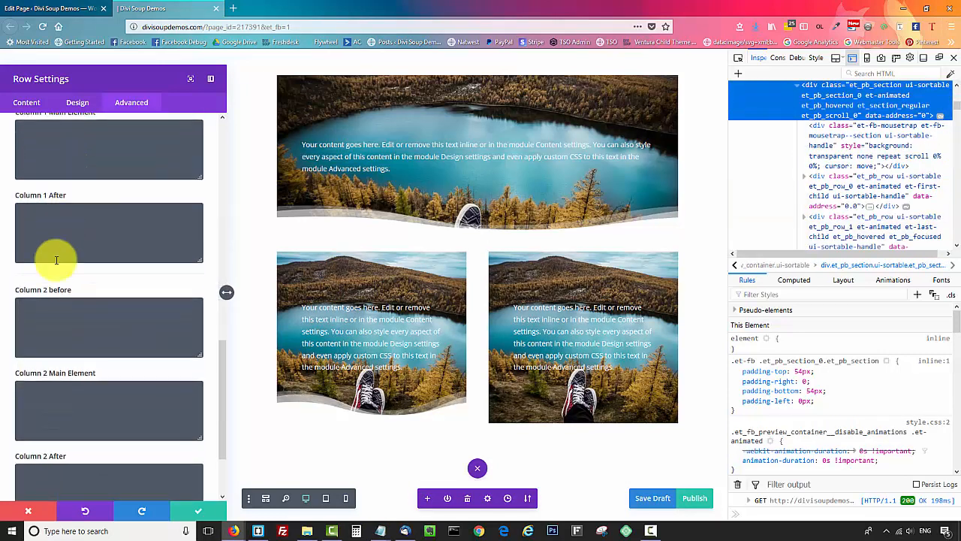
click(62, 319)
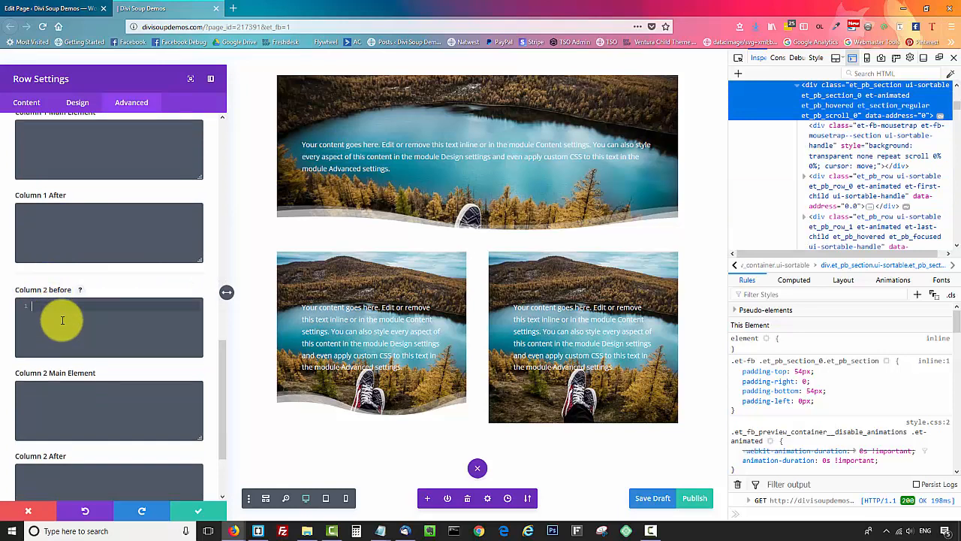
key(ctrl+v)
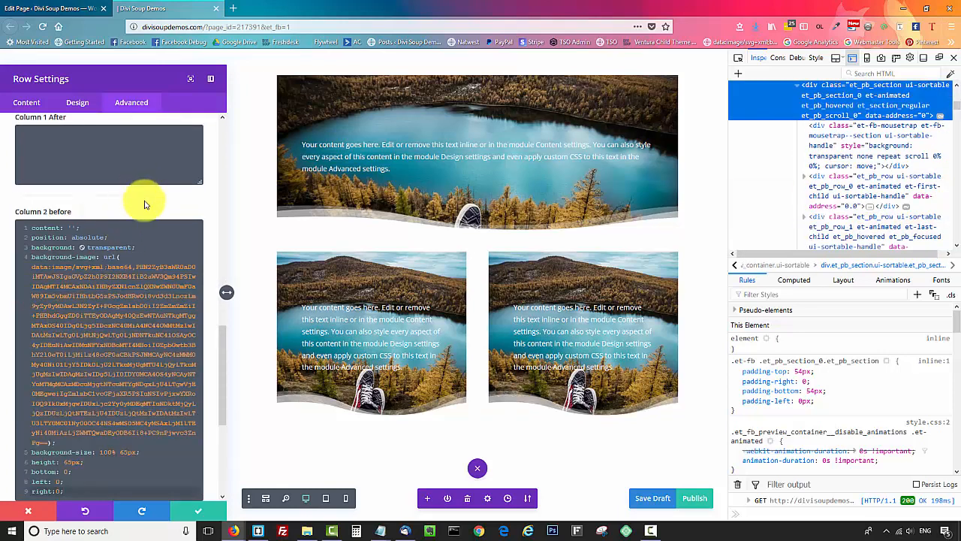
click(194, 513)
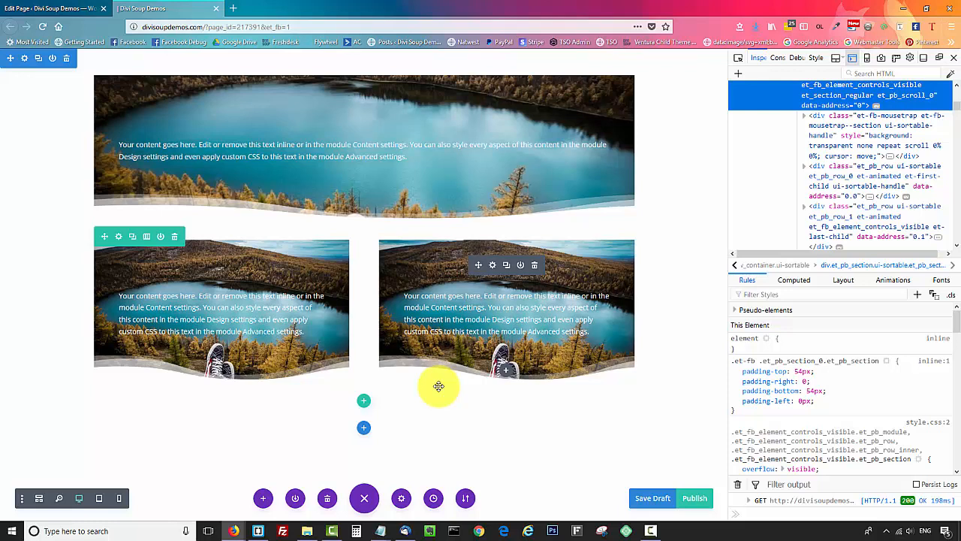
- Insert a new single-column row below the two-column row and add a Blog module to it
click(363, 400)
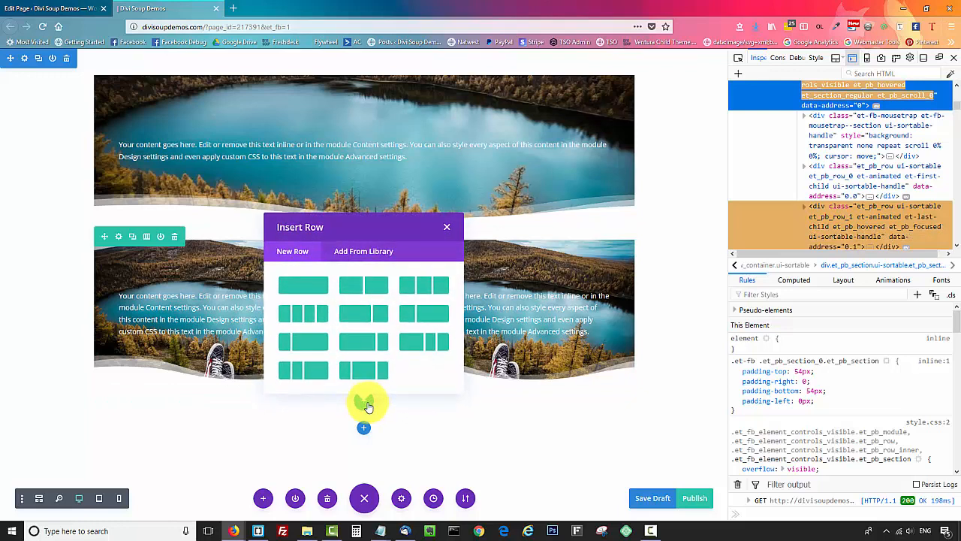
click(306, 285)
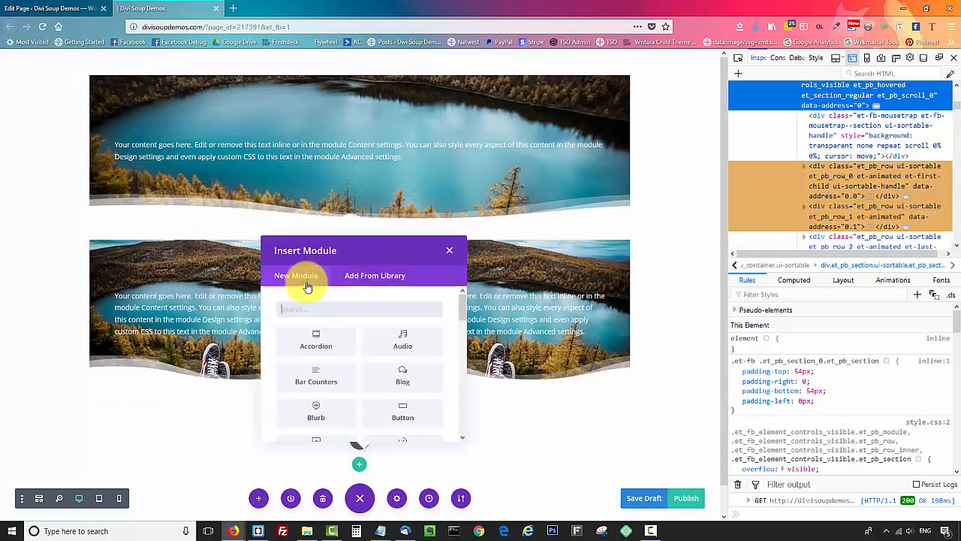
click(411, 380)
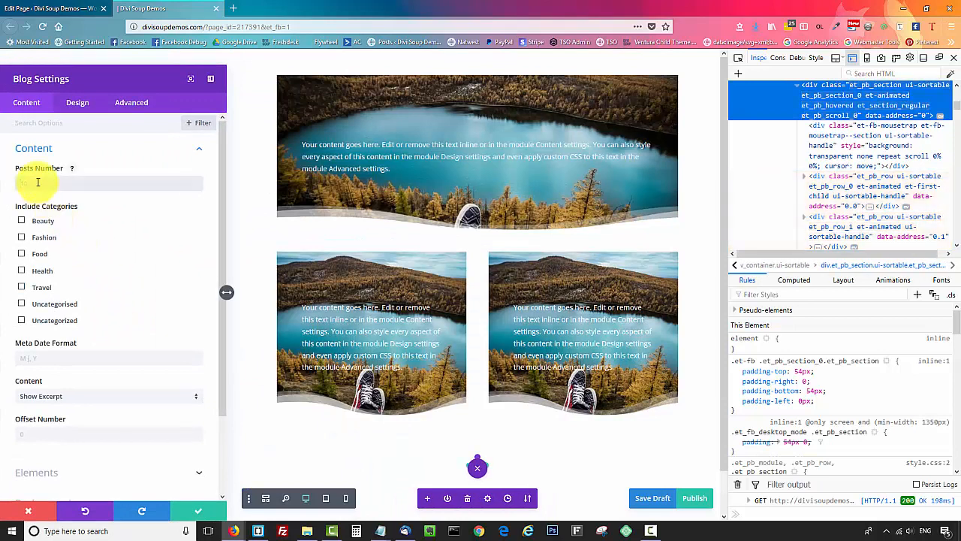
- Set the Blog module's layout to Grid and save the module settings
click(72, 102)
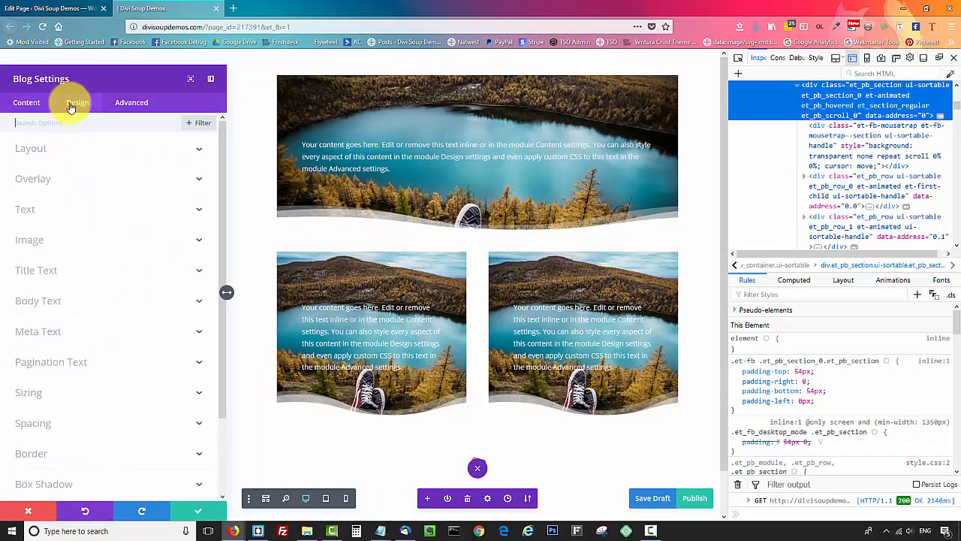
click(50, 148)
click(47, 183)
click(53, 211)
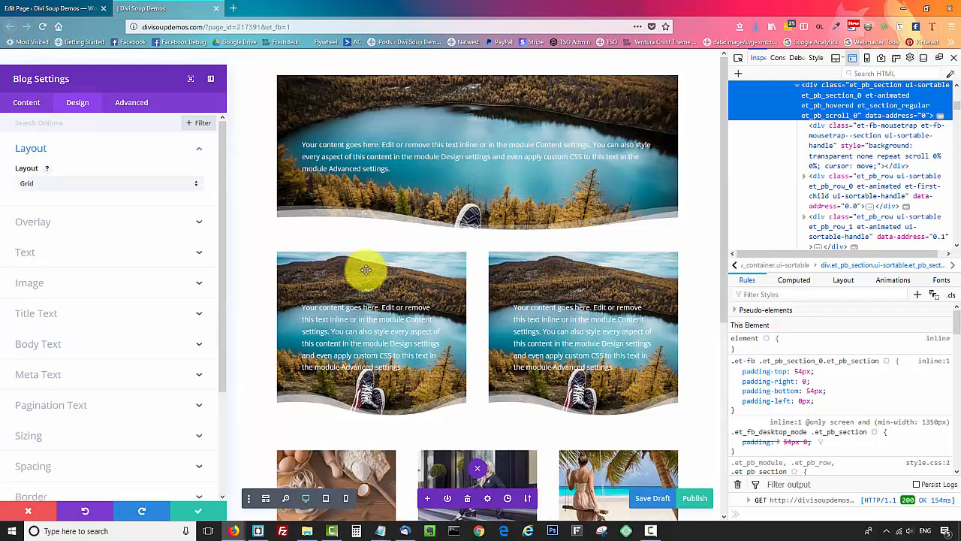
scroll(365, 268, down, 3)
scroll(366, 268, down, 1)
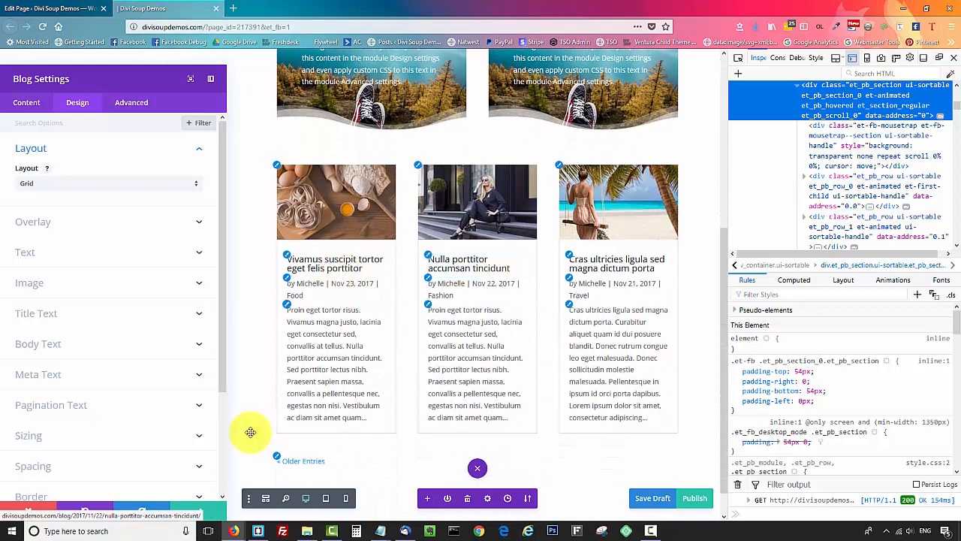
click(202, 515)
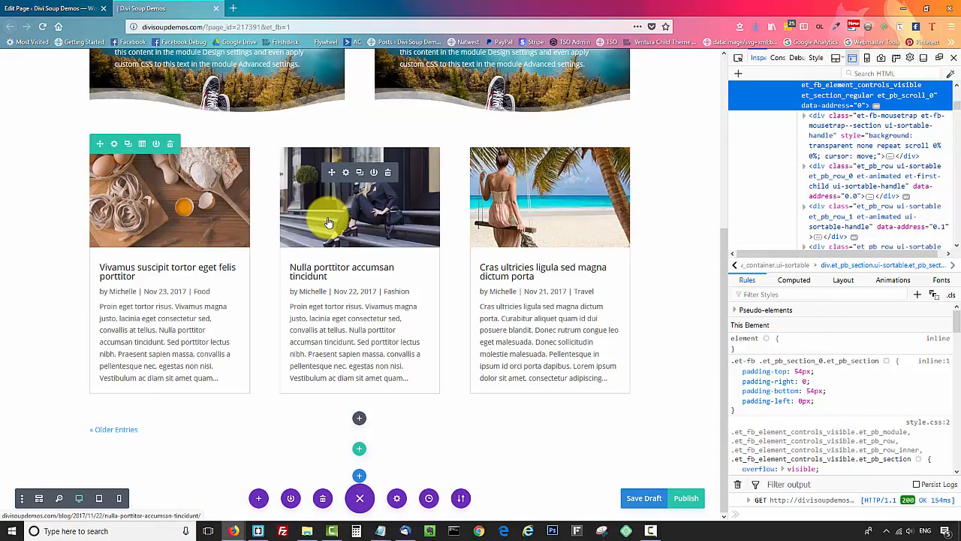
- Inspect the middle blog post's featured image link and copy its CSS selector .et_pb_post .entry-featured-image-url
click(741, 59)
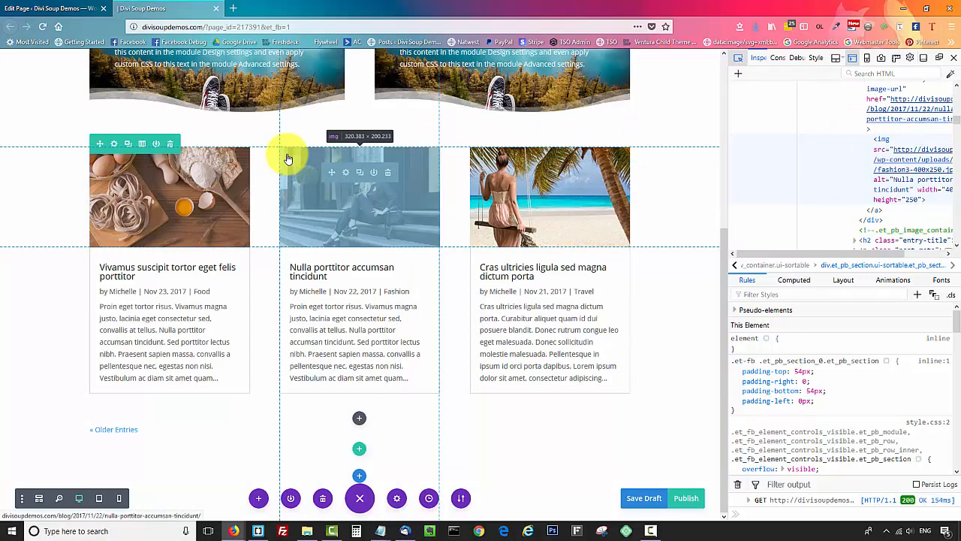
click(288, 159)
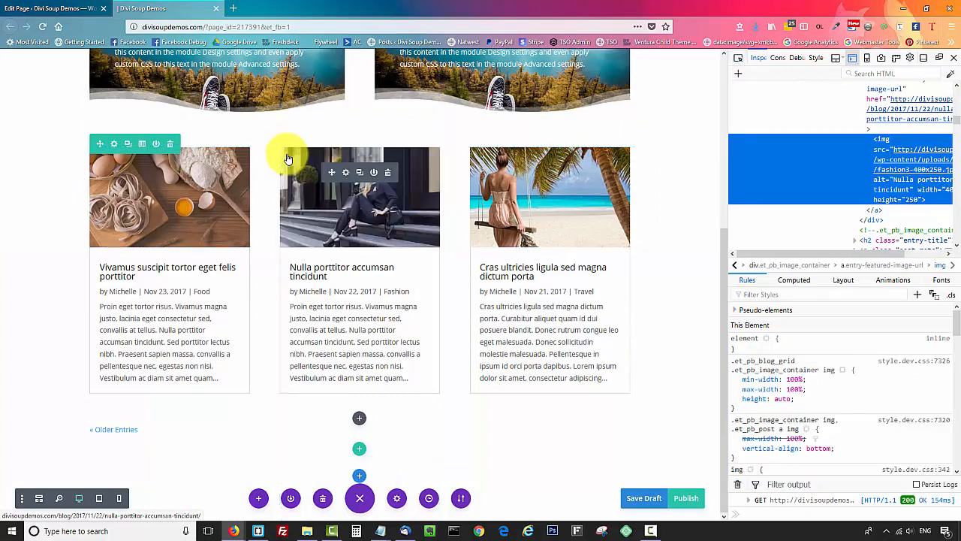
mouse_move(903, 136)
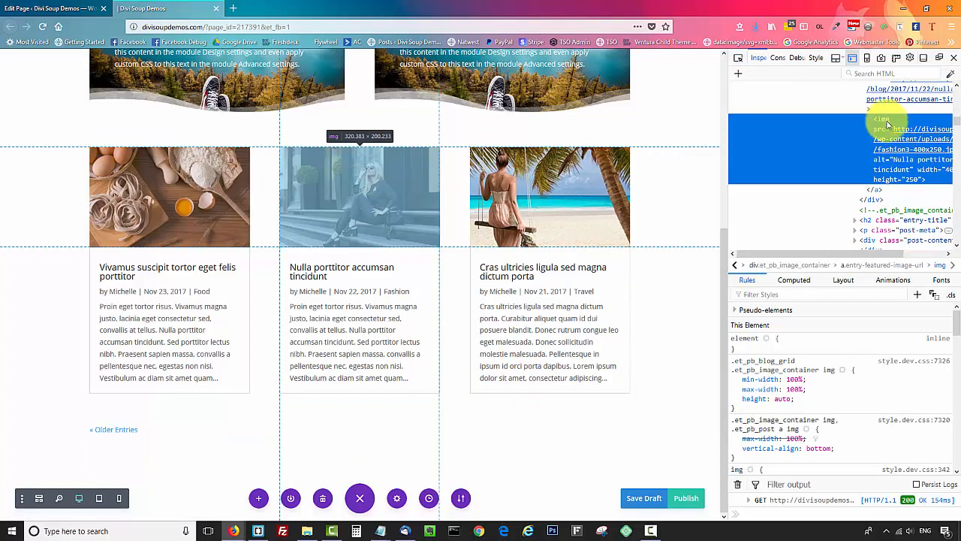
scroll(887, 125, up, 2)
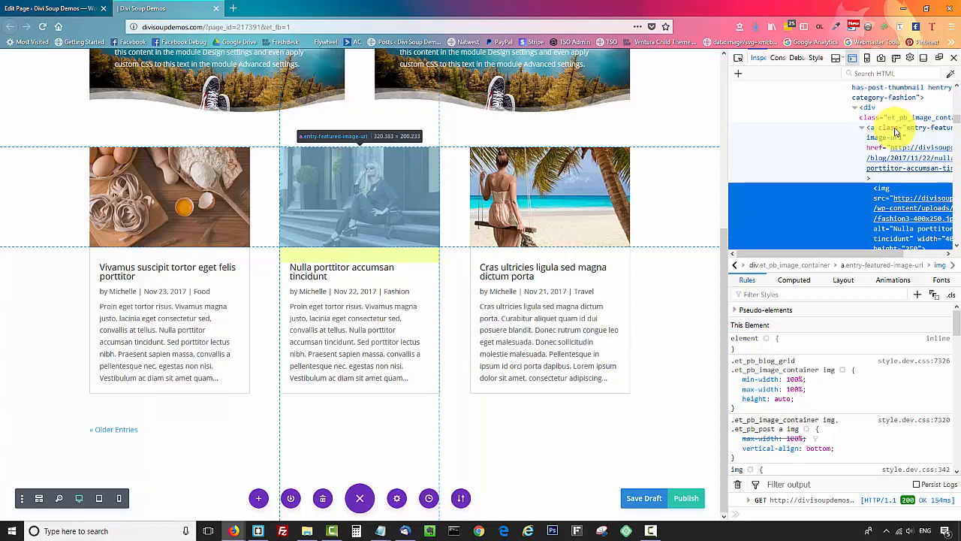
click(895, 131)
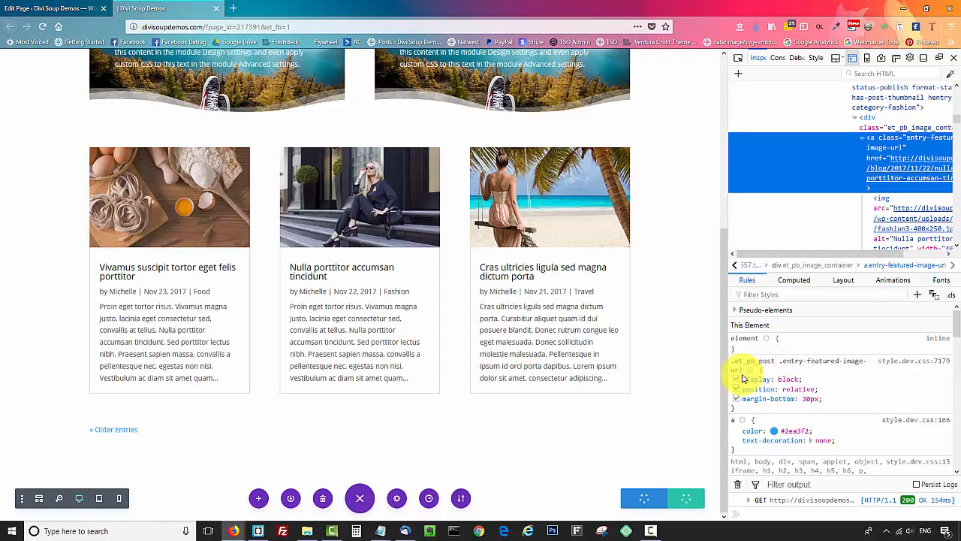
click(744, 368)
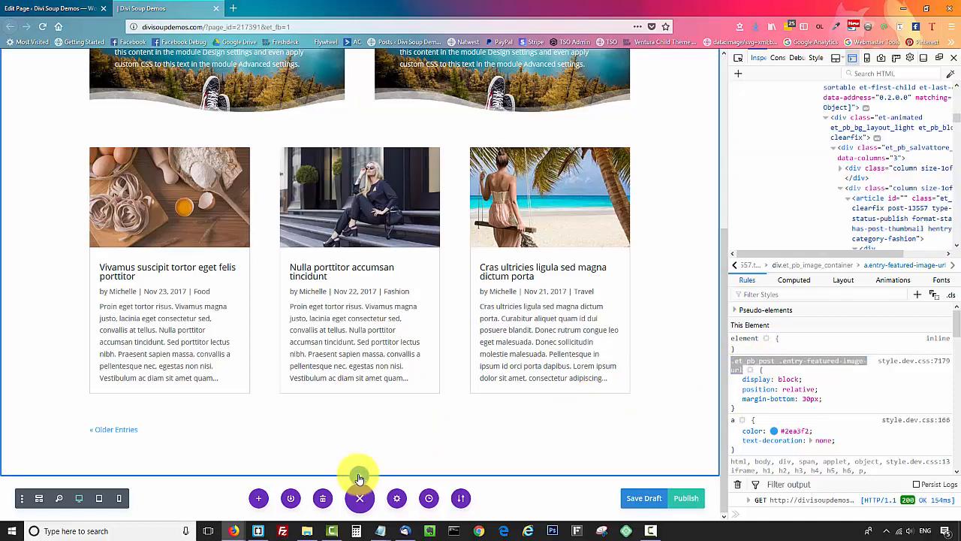
- Add a fullwidth section below the blog section and insert a Fullwidth Code module in it
click(359, 475)
click(426, 446)
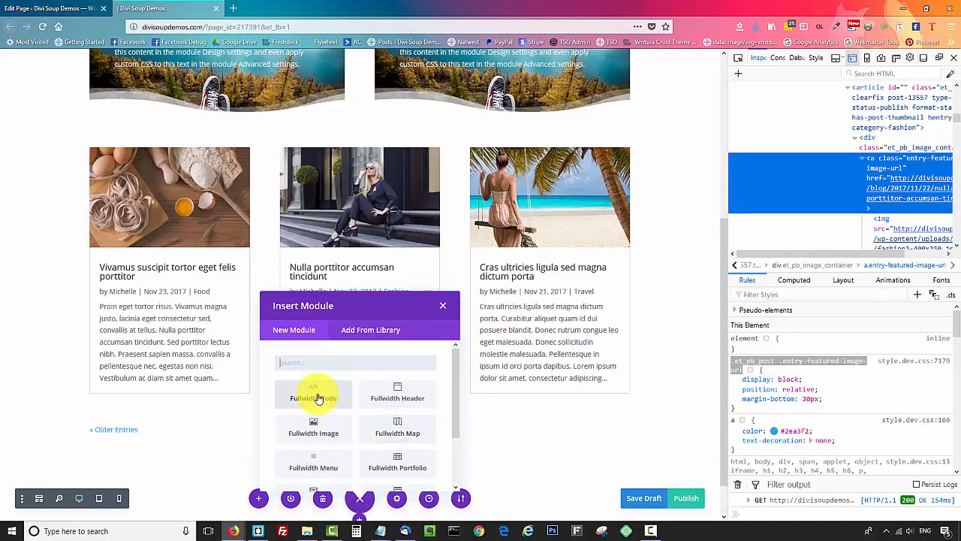
click(317, 398)
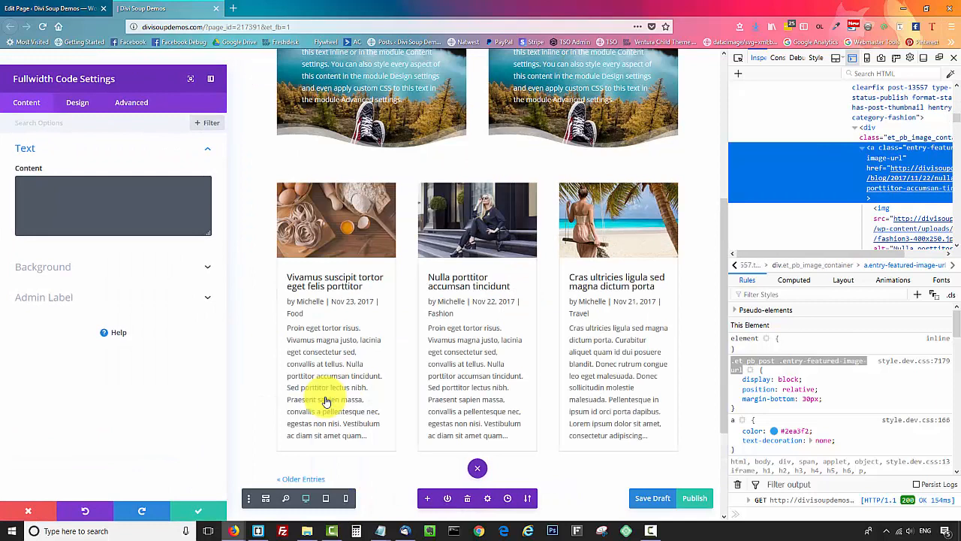
- Enter opening and closing style tags with an empty line between them in the code module's content
click(43, 199)
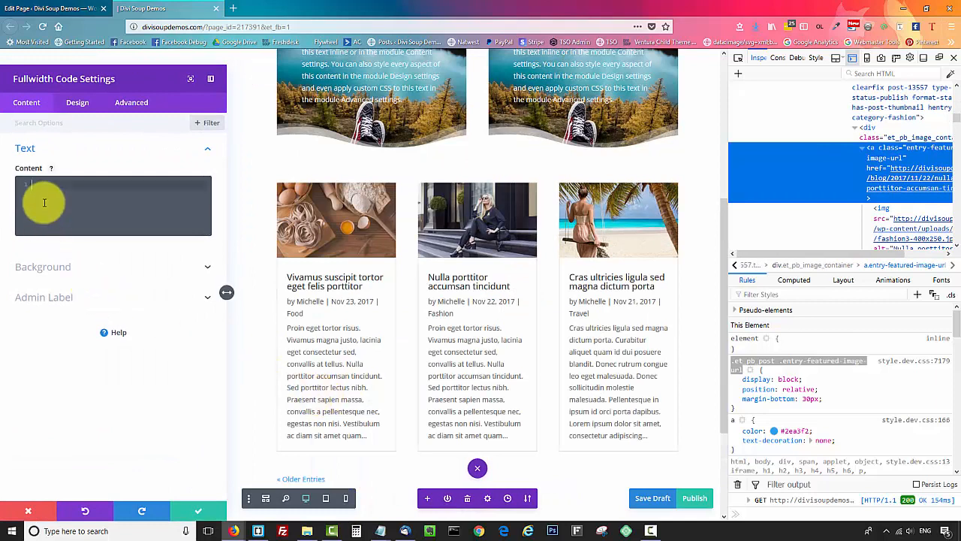
text(<style>)
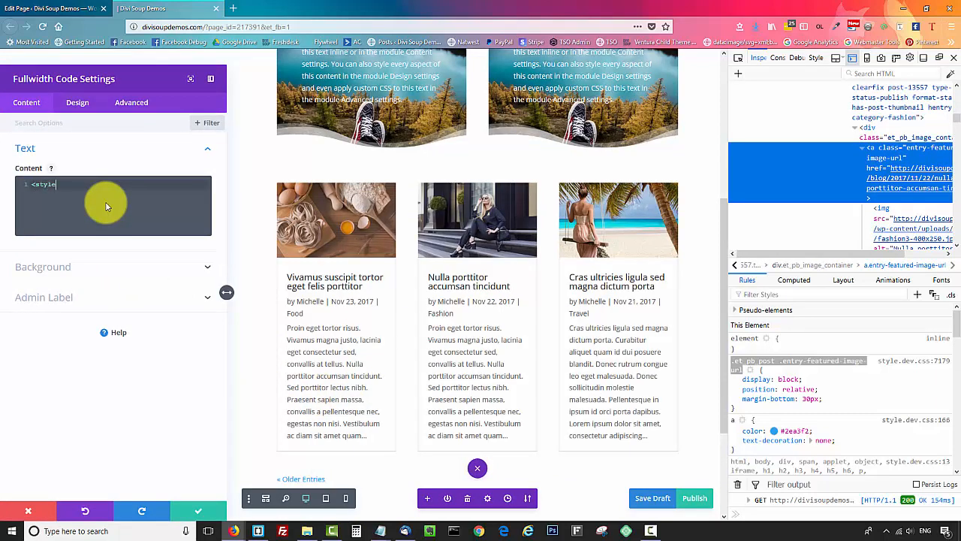
key(Return)
key(Return)
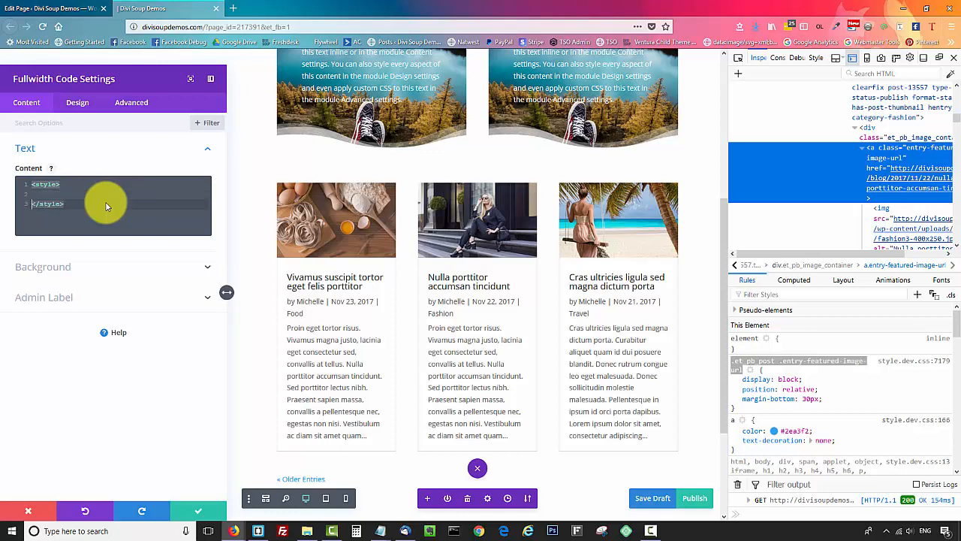
- Add an empty CSS rule for .et_pb_post .entry-featured-image-url:before between the style tags
click(96, 194)
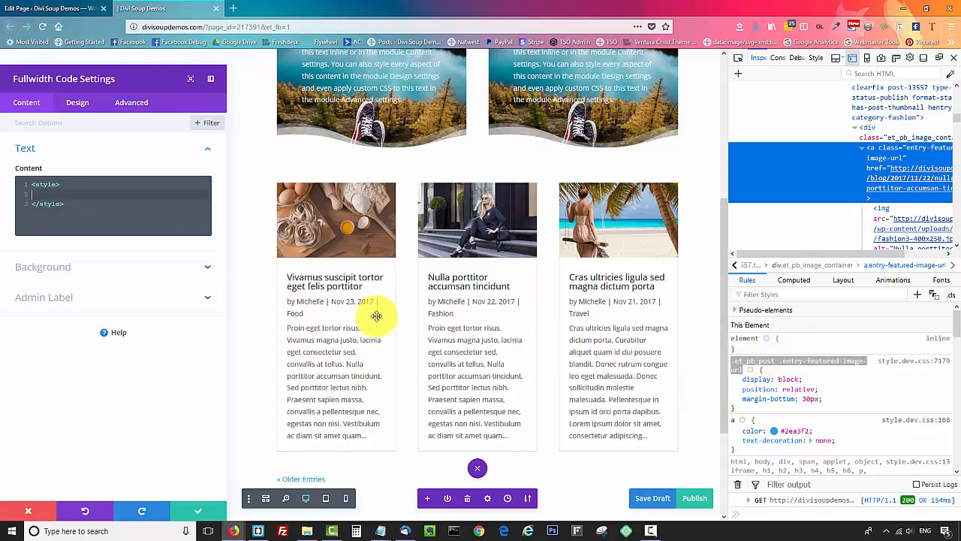
click(77, 196)
key(ctrl+v)
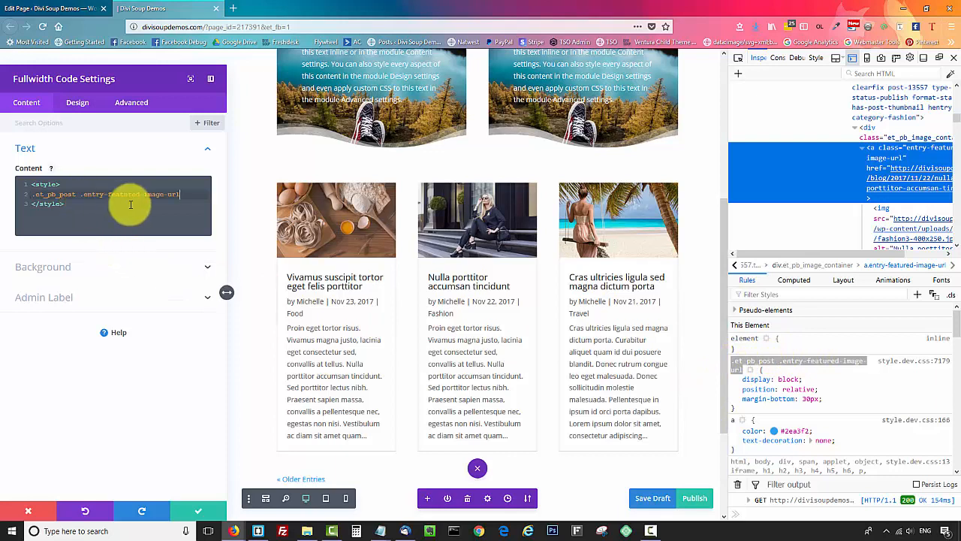
text(:before)
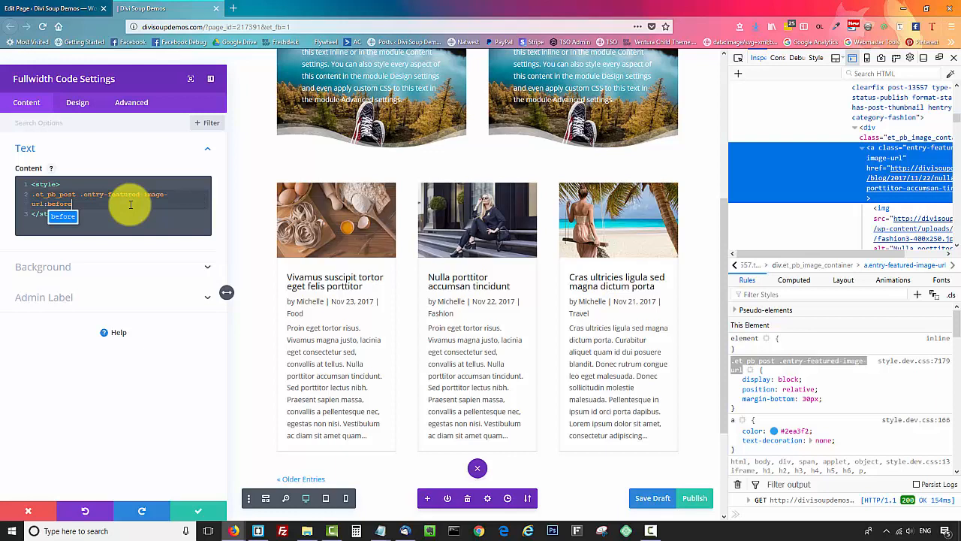
text( {)
key(Return)
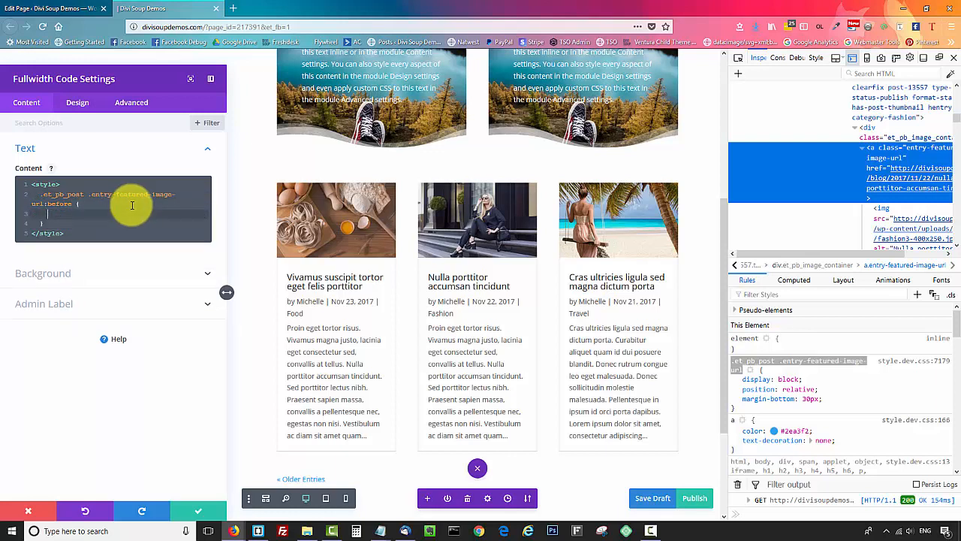
- Copy the divider shape's CSS declarations from the Notepad note into the empty .et_pb_post .entry-featured-image-url:before rule in the code module
mouse_move(381, 529)
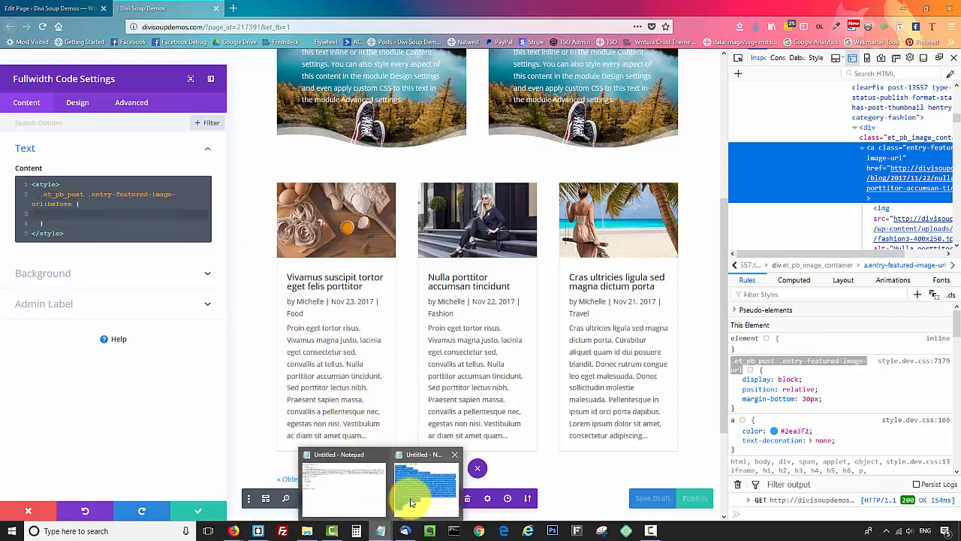
click(410, 502)
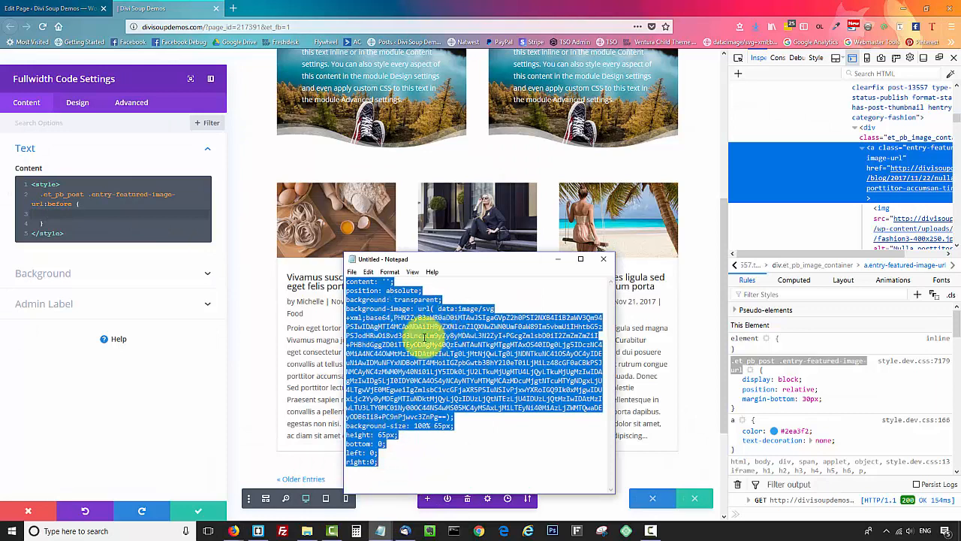
click(47, 216)
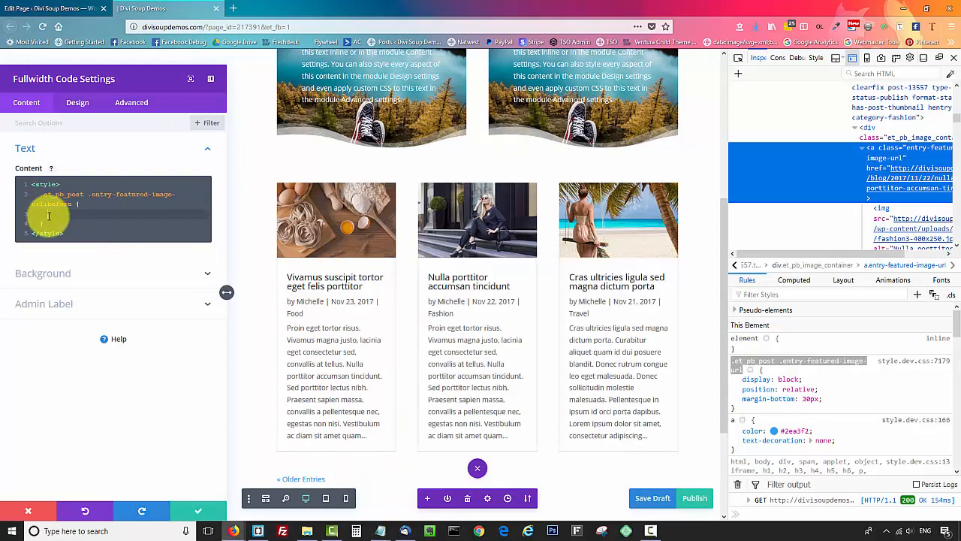
key(ctrl+v)
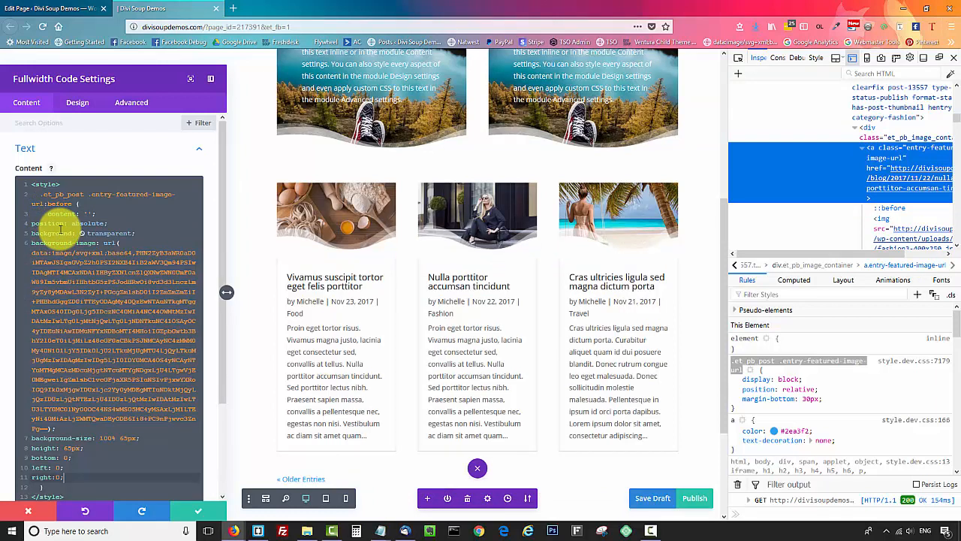
- Add border-left and border-right of 1px solid #d8d8d8 to the end of the :before rule and check the blog posts in the page preview
scroll(23, 300, down, 2)
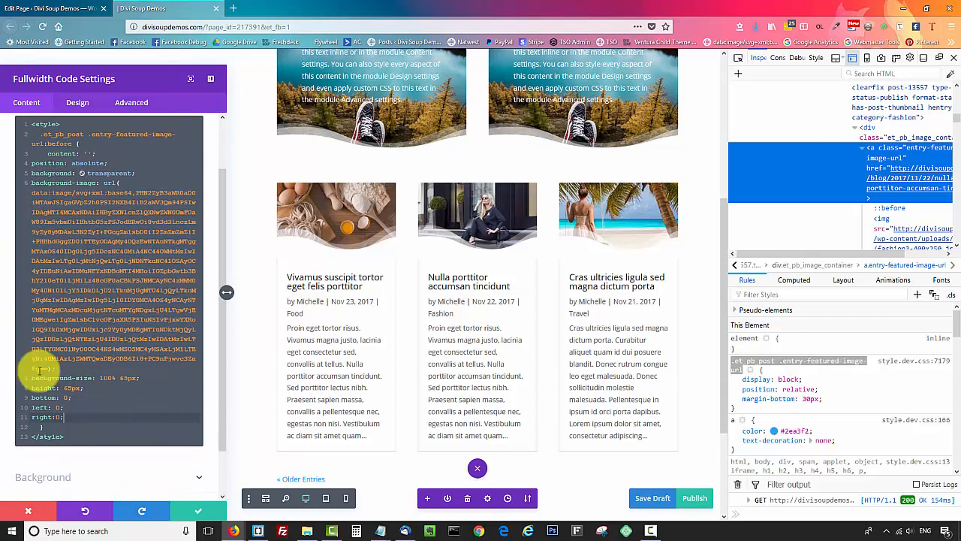
click(71, 425)
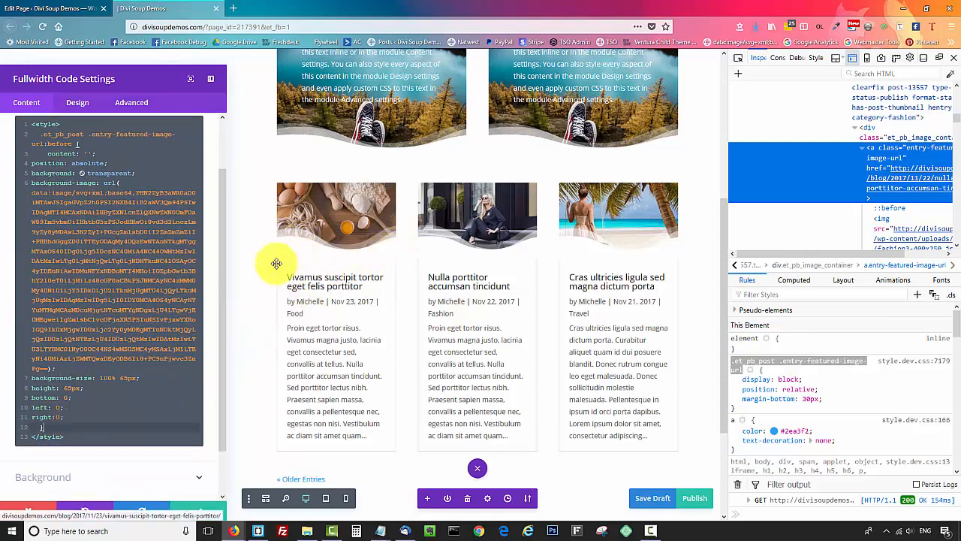
click(86, 415)
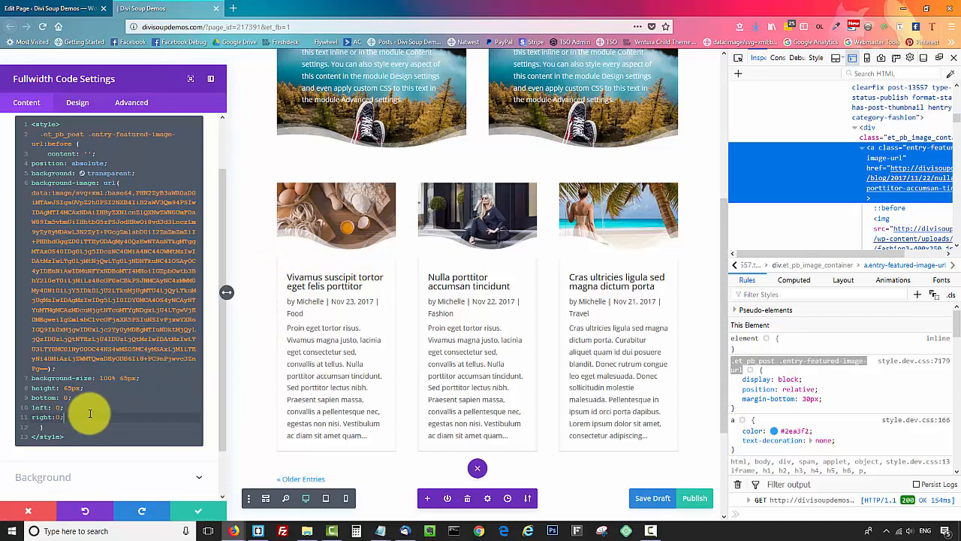
key(Return)
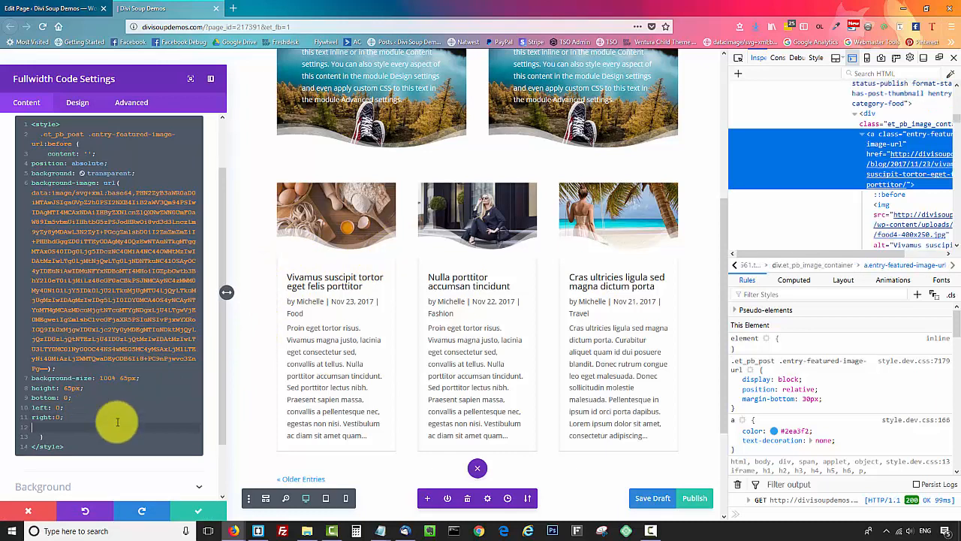
text(border-left: 1px solid)
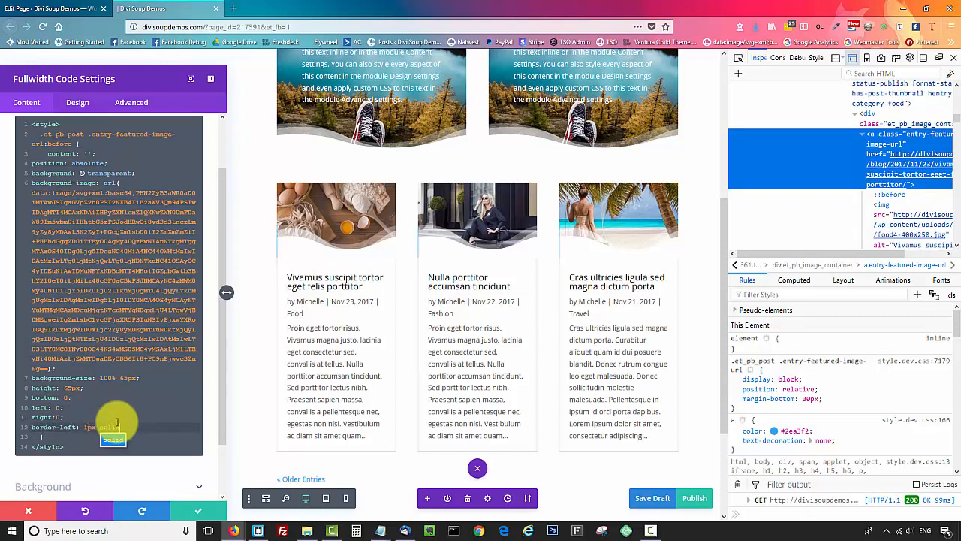
text( #d8d8d8;)
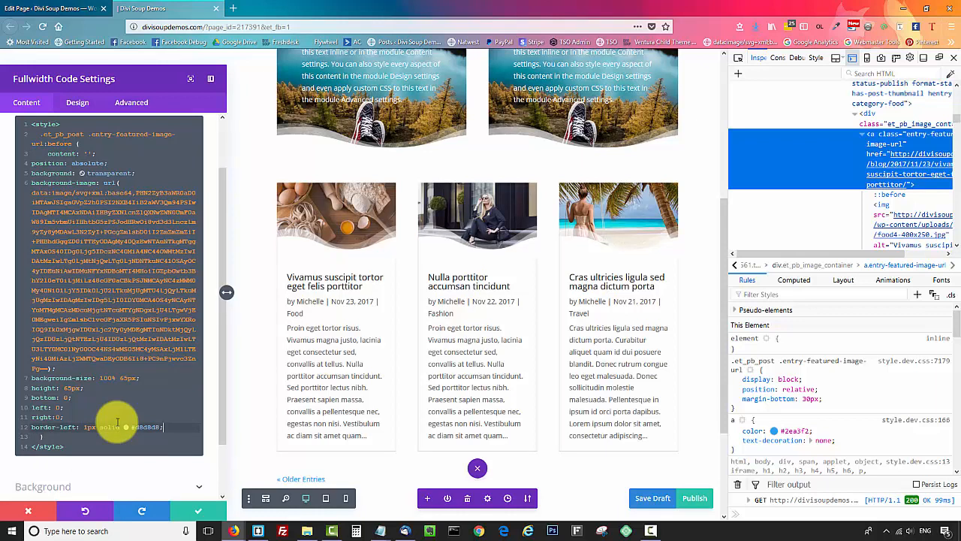
key(Return)
text(border-right: )
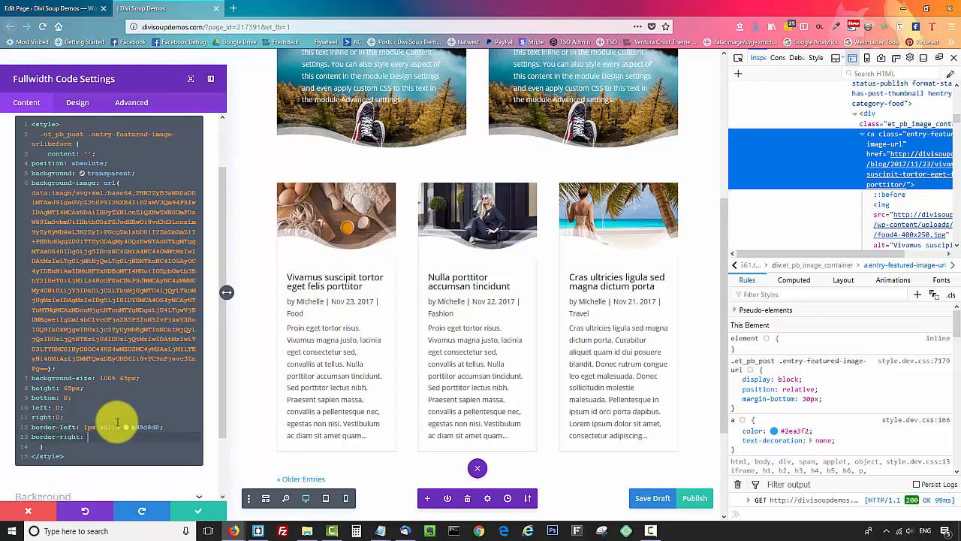
text(1px solid #d8d8d8;)
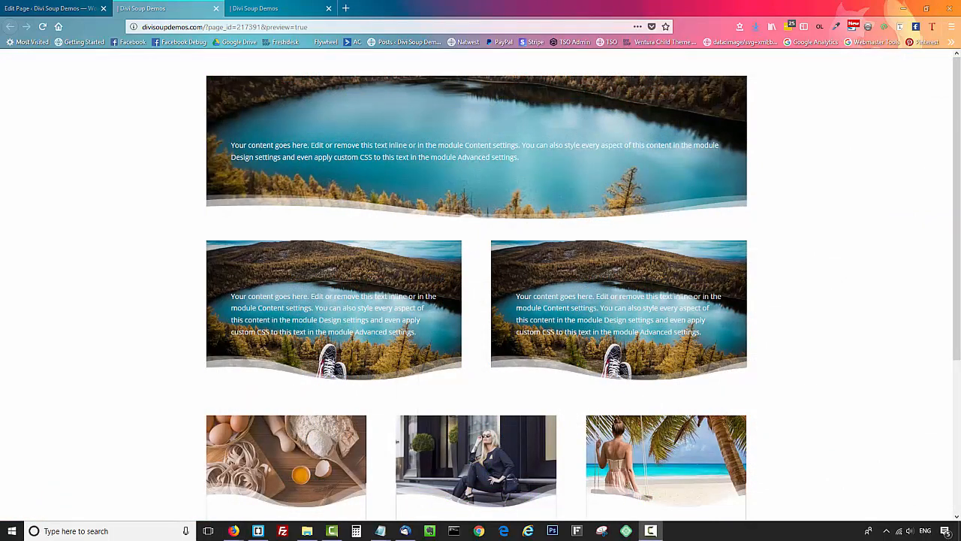
scroll(477, 285, down, 3)
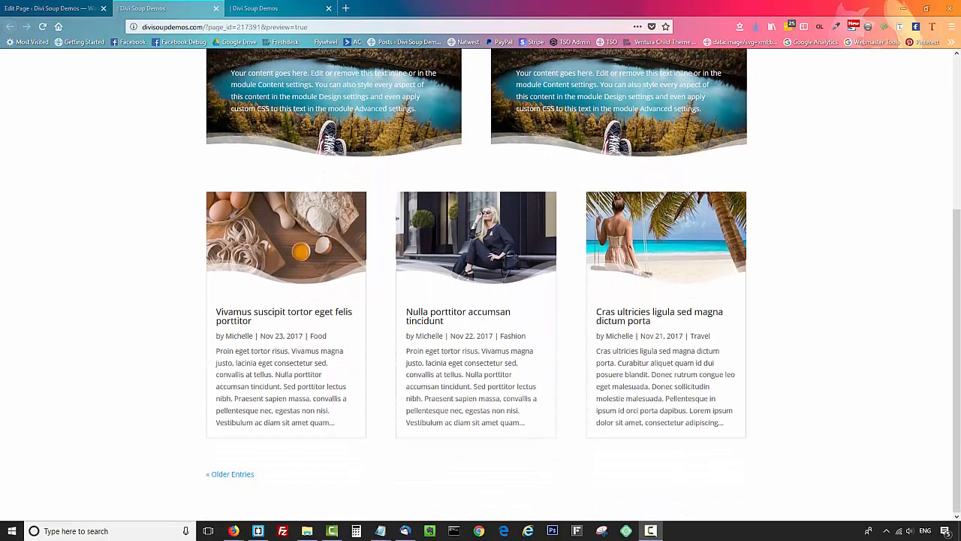
scroll(477, 286, up, 3)
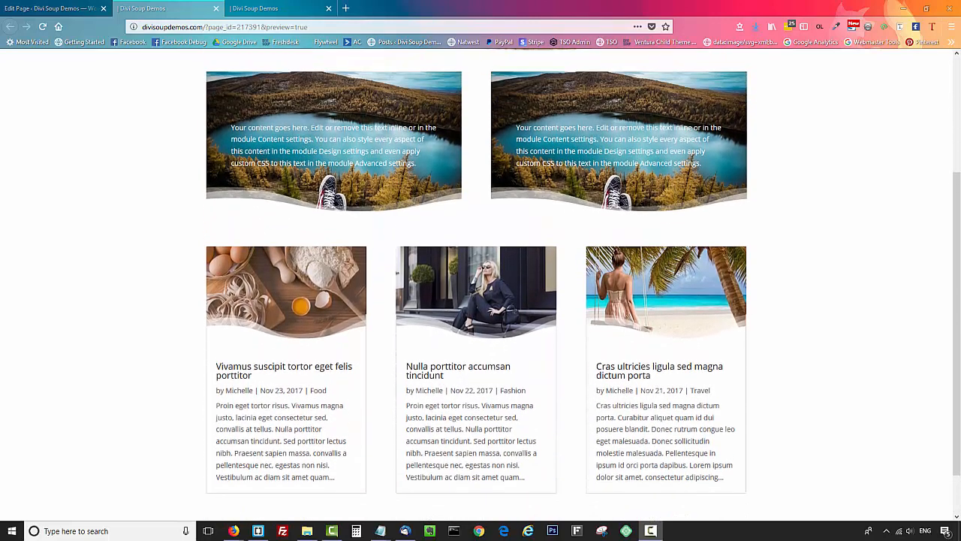